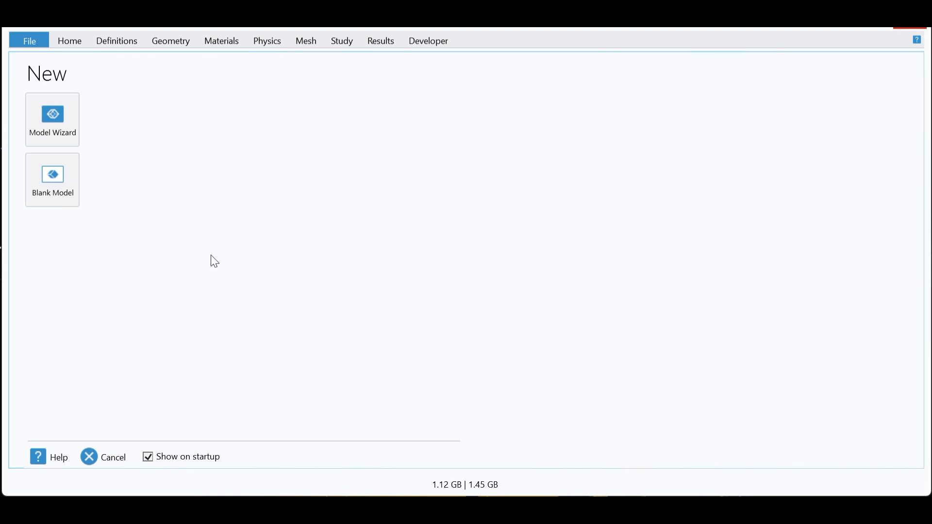
Step: Start a 3D model with the Model Wizard and add the Heat Transfer in Solids physics interface
{"action": "left_click", "coordinate": [60, 134]}
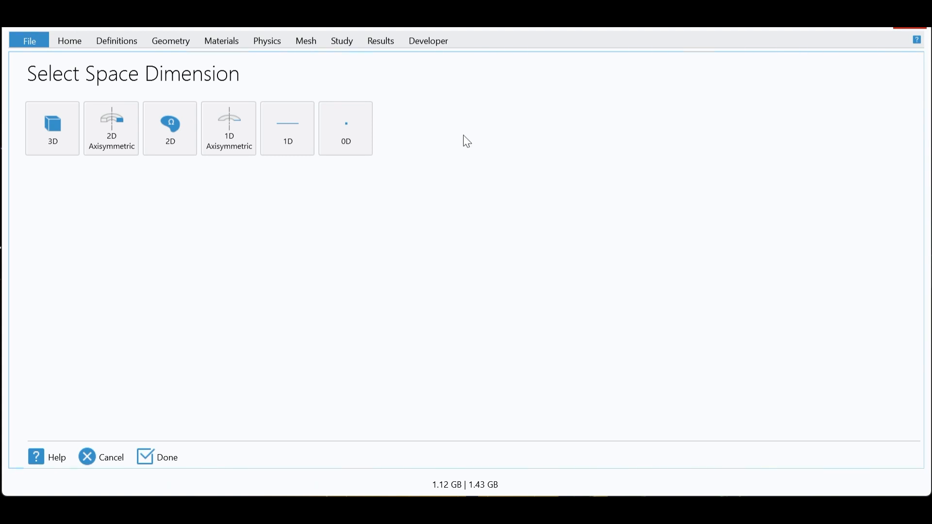
{"action": "left_click", "coordinate": [58, 142]}
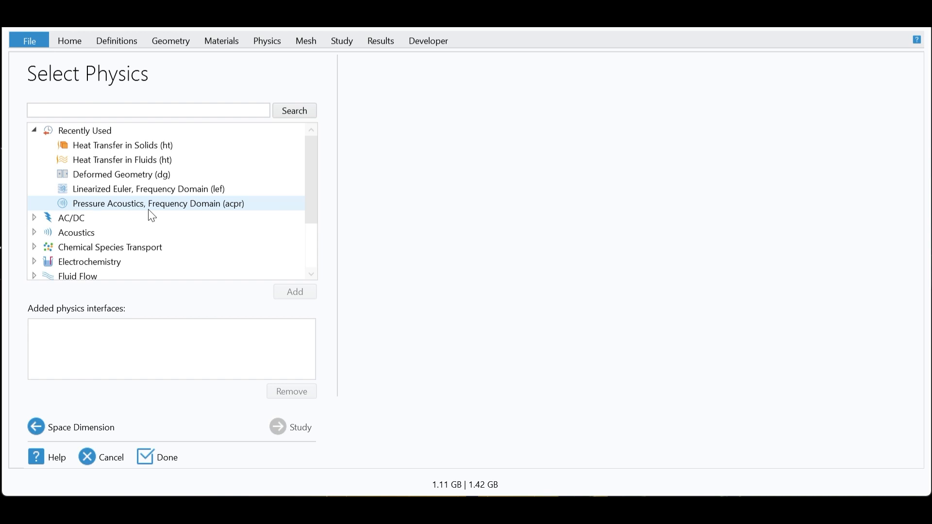
{"action": "left_click", "coordinate": [134, 151]}
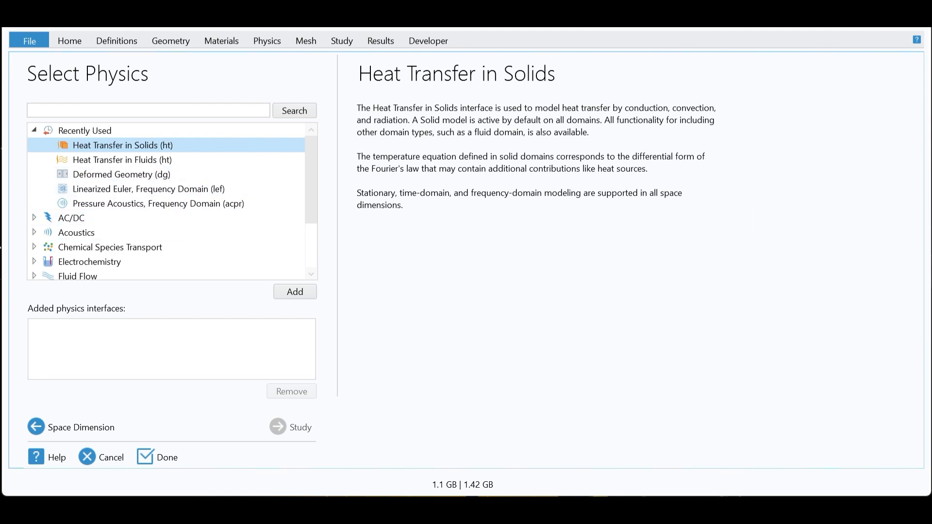
{"action": "left_click", "coordinate": [110, 165]}
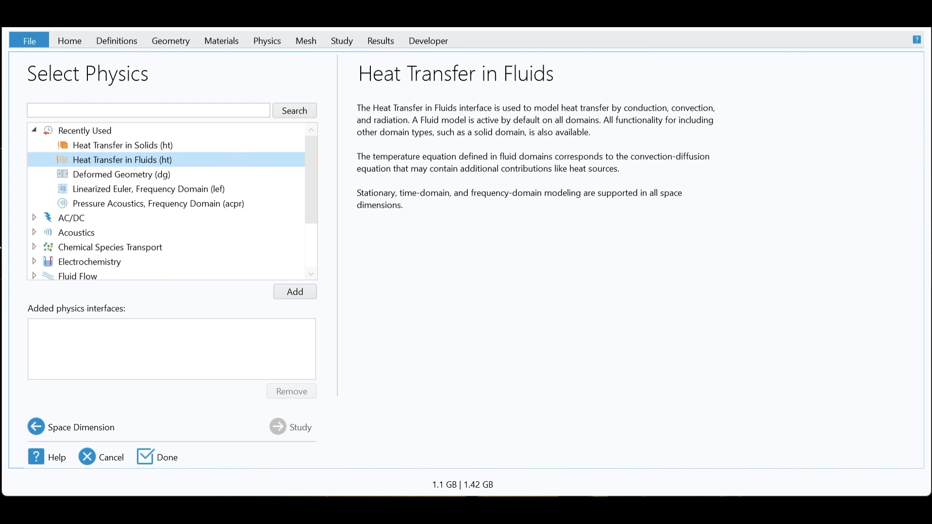
{"action": "left_click", "coordinate": [122, 151]}
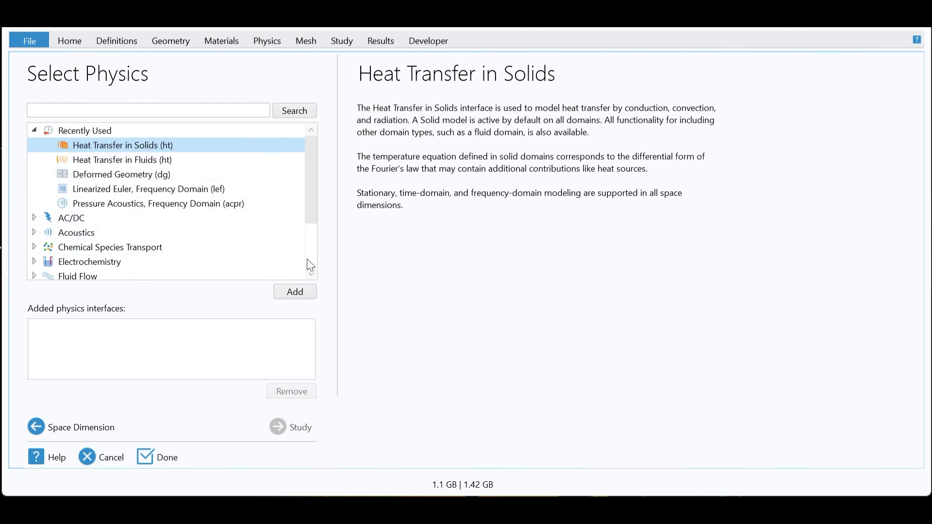
{"action": "left_click", "coordinate": [296, 293]}
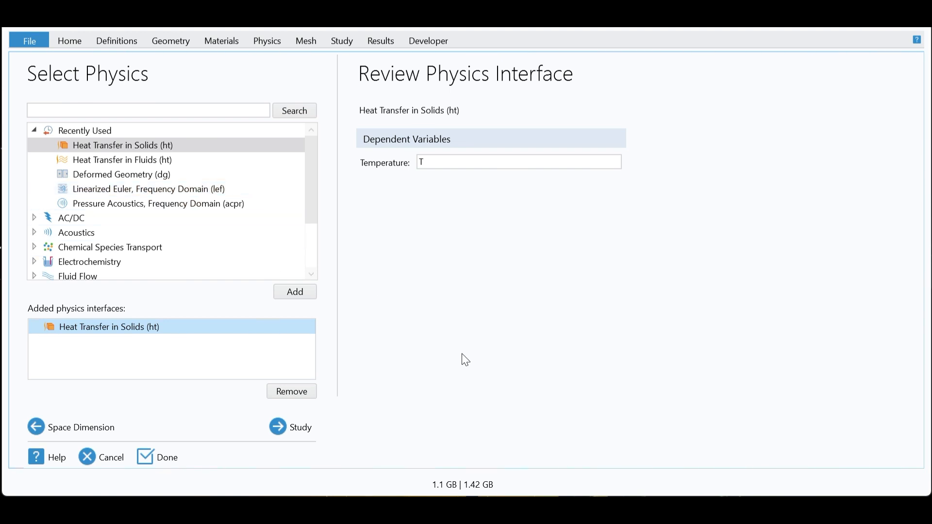
Step: Choose the Time Dependent study for the heat transfer model and finish the wizard
{"action": "left_click", "coordinate": [296, 433]}
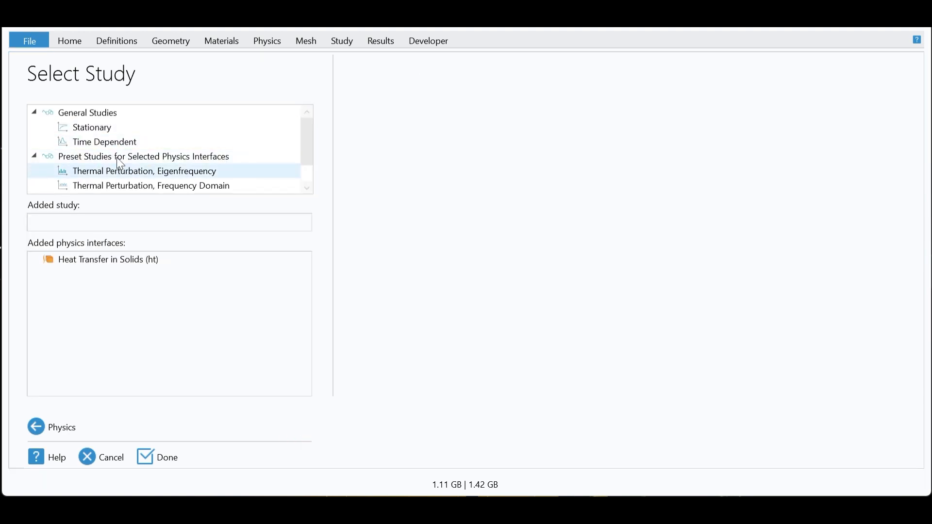
{"action": "left_click", "coordinate": [97, 129]}
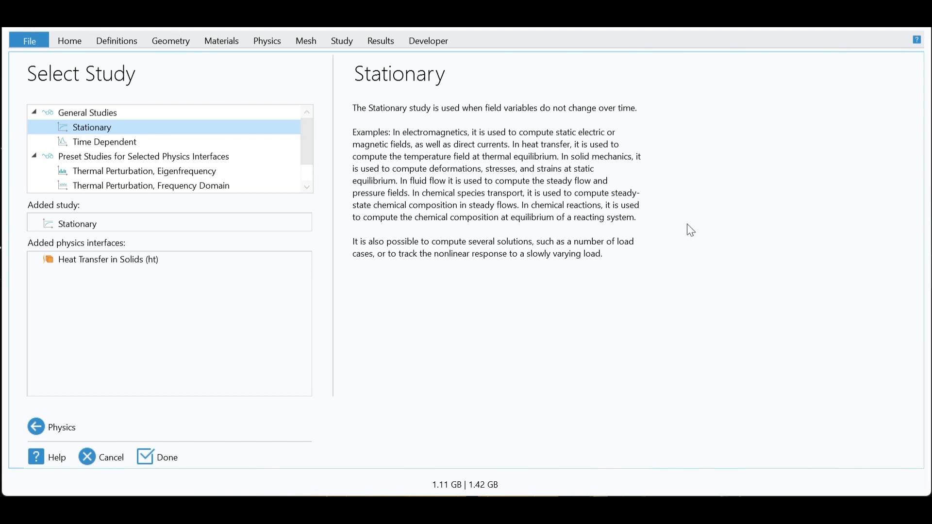
{"action": "left_click", "coordinate": [105, 146]}
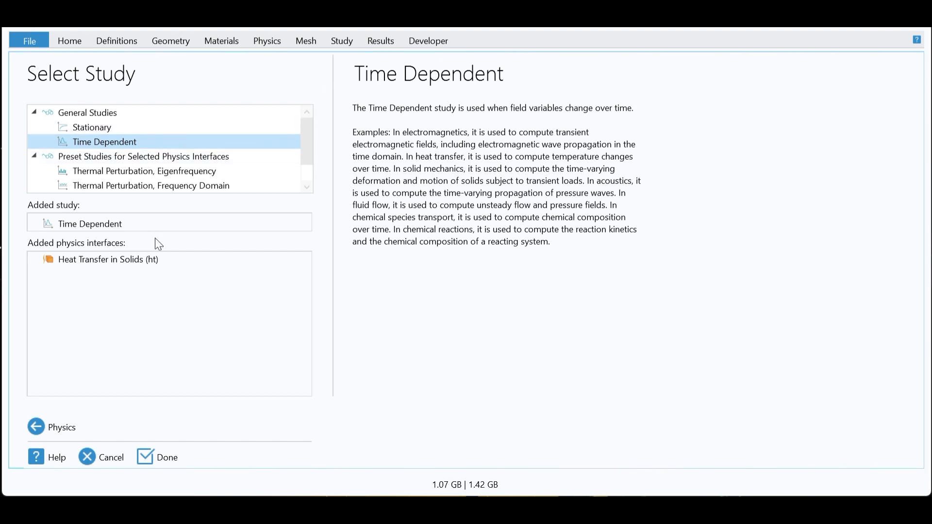
{"action": "left_click", "coordinate": [163, 456]}
Step: Set the length unit of Geometry 1 to mm and widen the Graphics window
{"action": "left_click", "coordinate": [519, 315]}
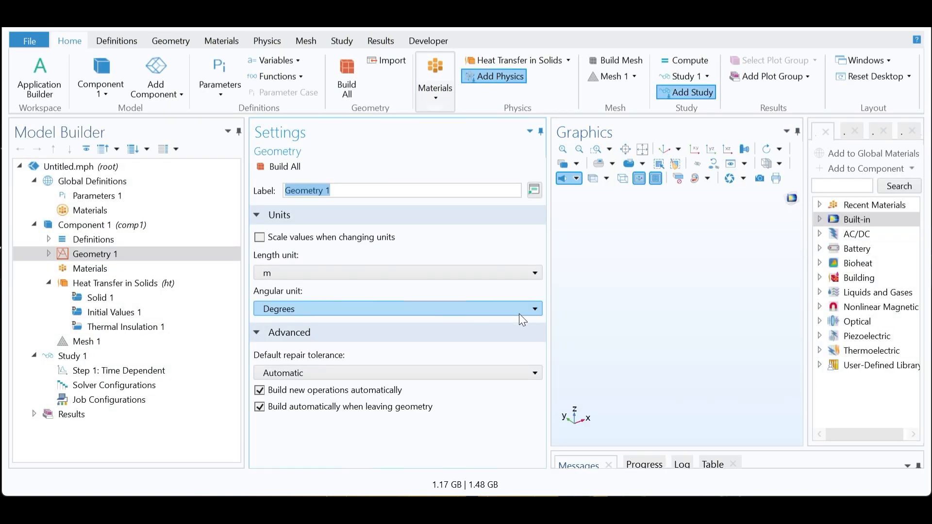
{"action": "left_click", "coordinate": [285, 277]}
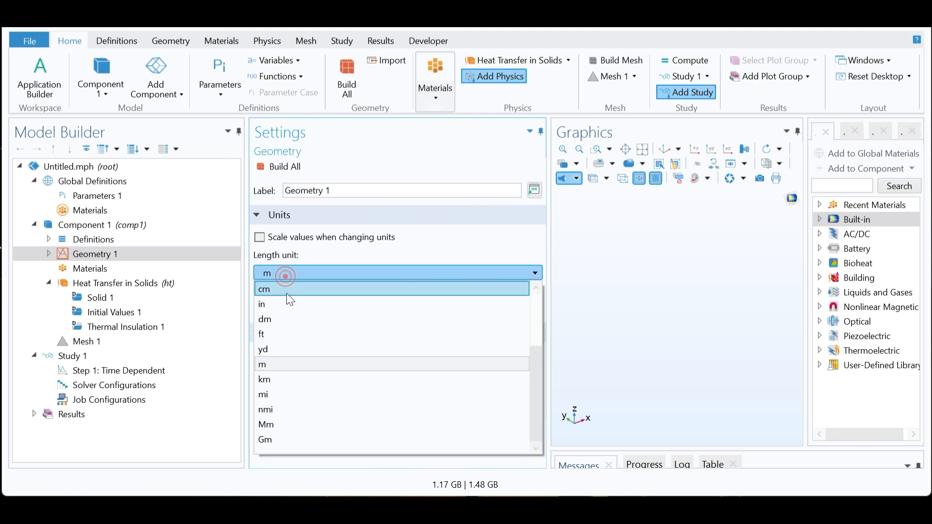
{"action": "left_click_drag", "start_coordinate": [531, 380], "coordinate": [547, 331]}
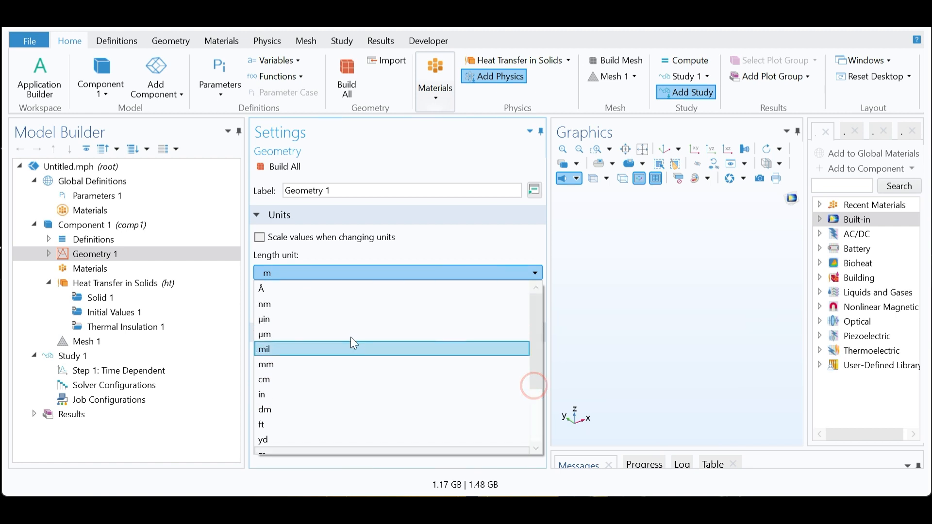
{"action": "left_click", "coordinate": [288, 312]}
{"action": "left_click", "coordinate": [296, 276]}
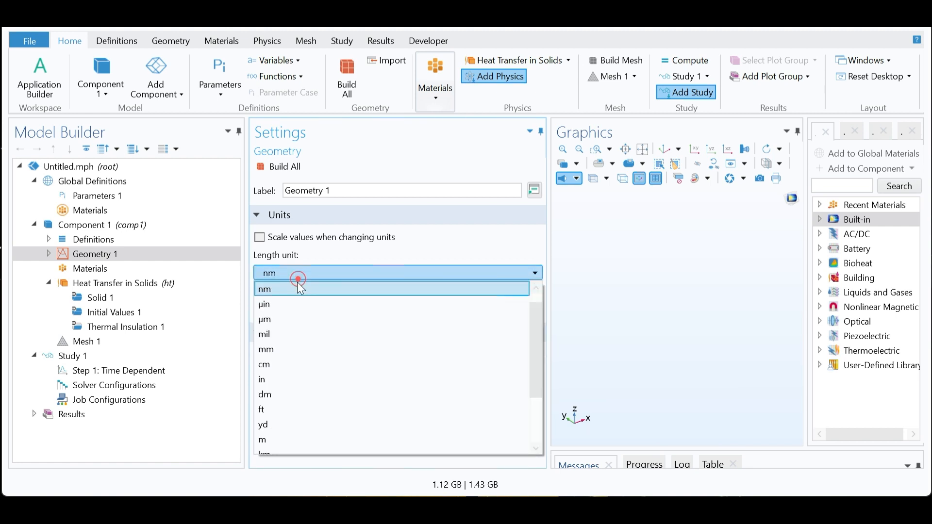
{"action": "left_click", "coordinate": [275, 348]}
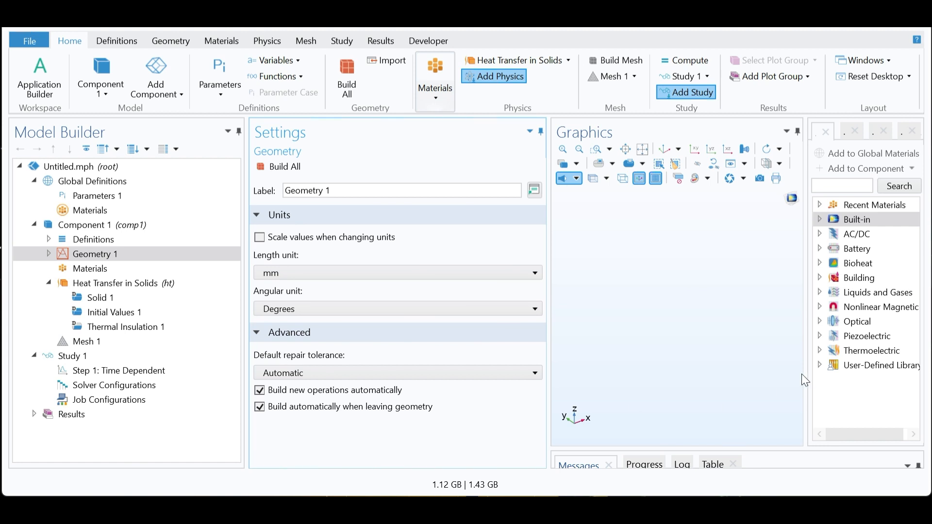
{"action": "left_click_drag", "start_coordinate": [806, 253], "coordinate": [883, 241]}
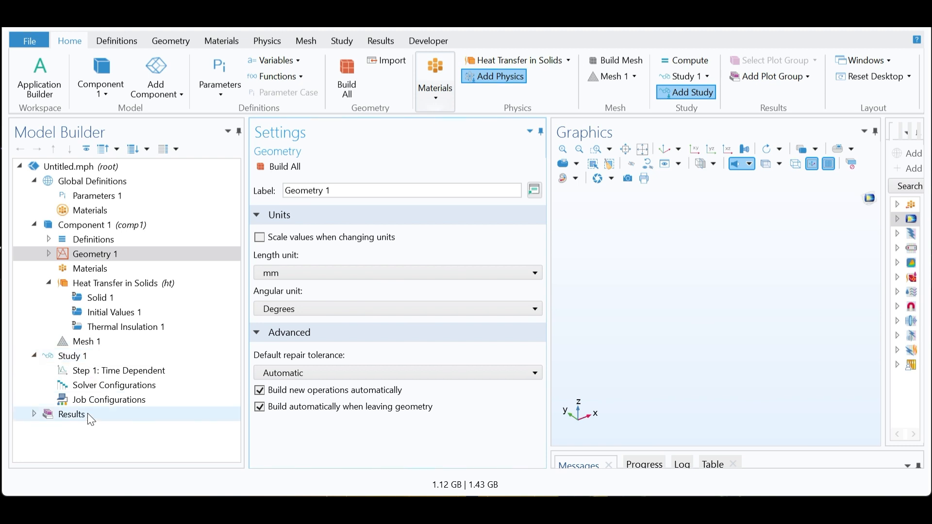
{"action": "right_click", "coordinate": [87, 263]}
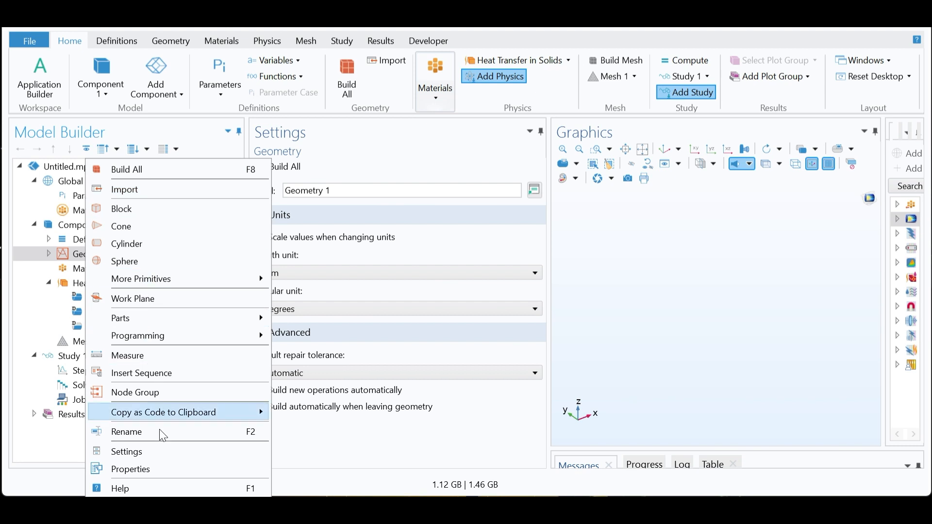
{"action": "left_click", "coordinate": [626, 226]}
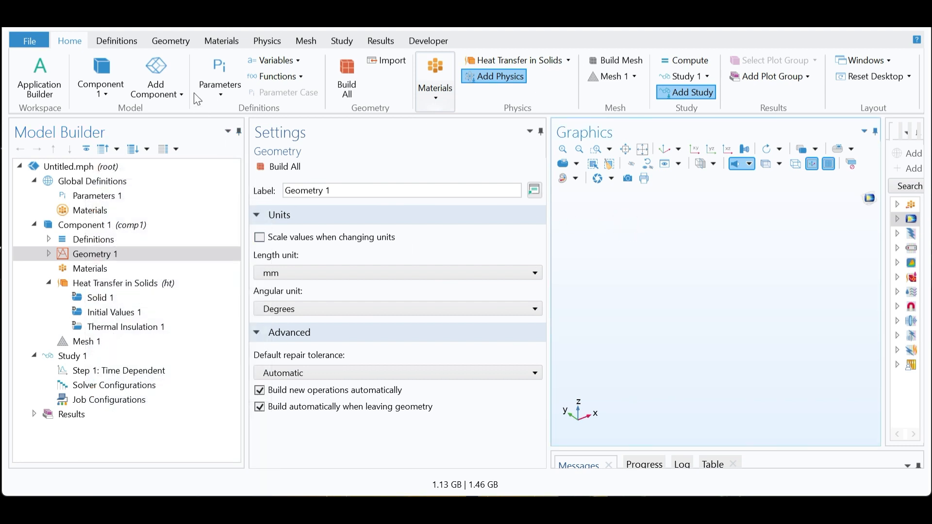
{"action": "left_click", "coordinate": [179, 42]}
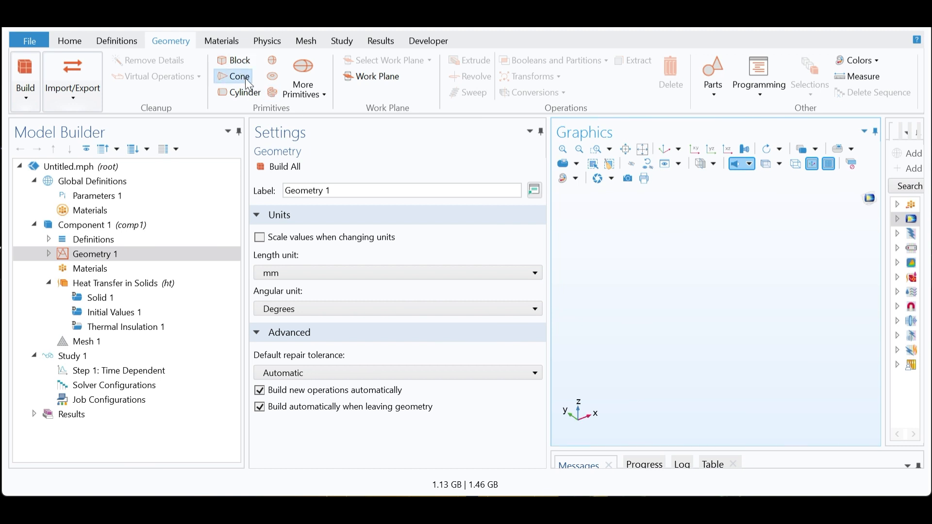
{"action": "left_click", "coordinate": [304, 85]}
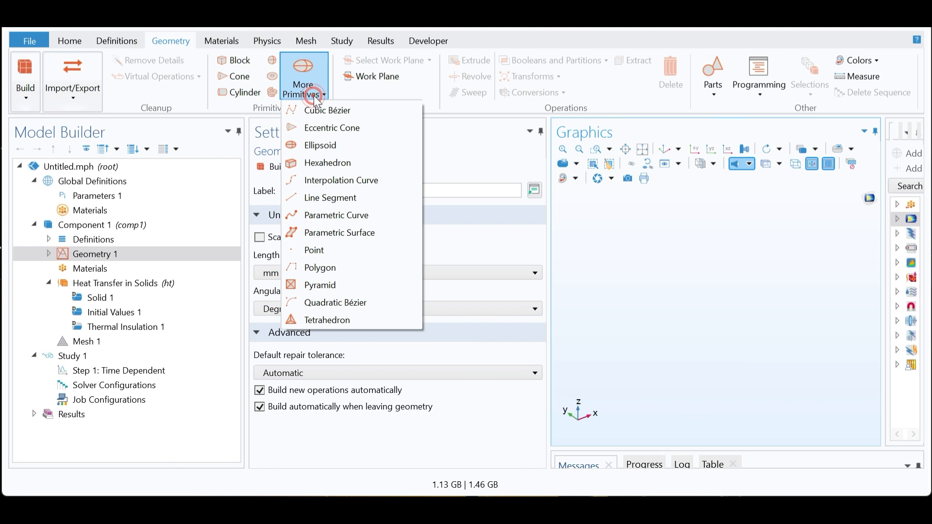
{"action": "left_click", "coordinate": [652, 246]}
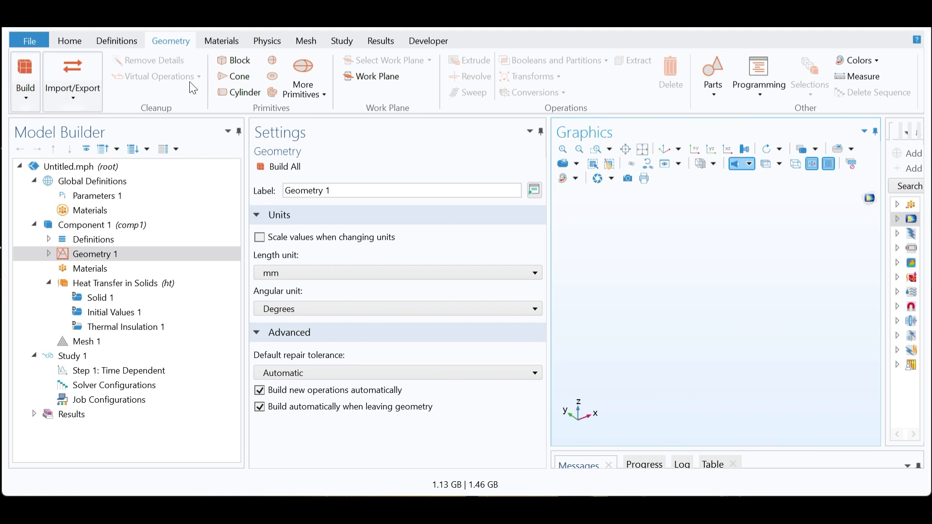
{"action": "left_click", "coordinate": [72, 95]}
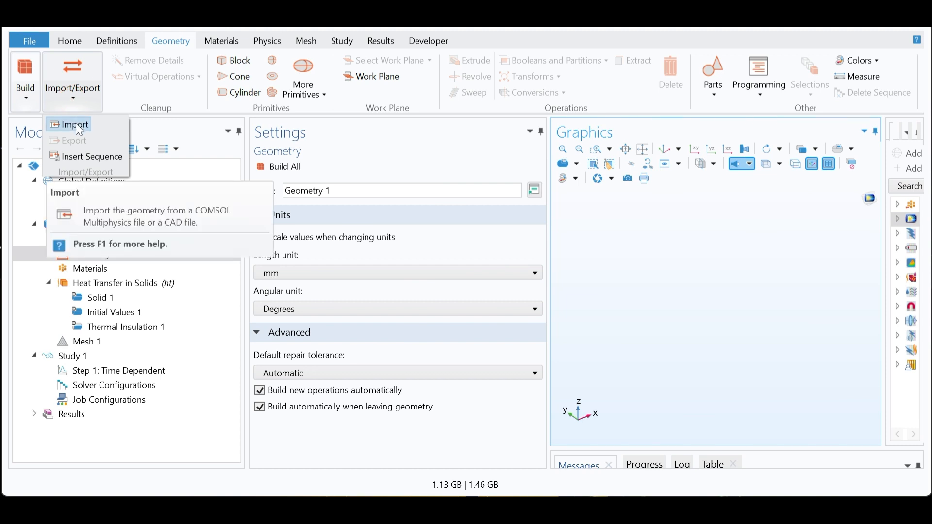
{"action": "left_click", "coordinate": [752, 294]}
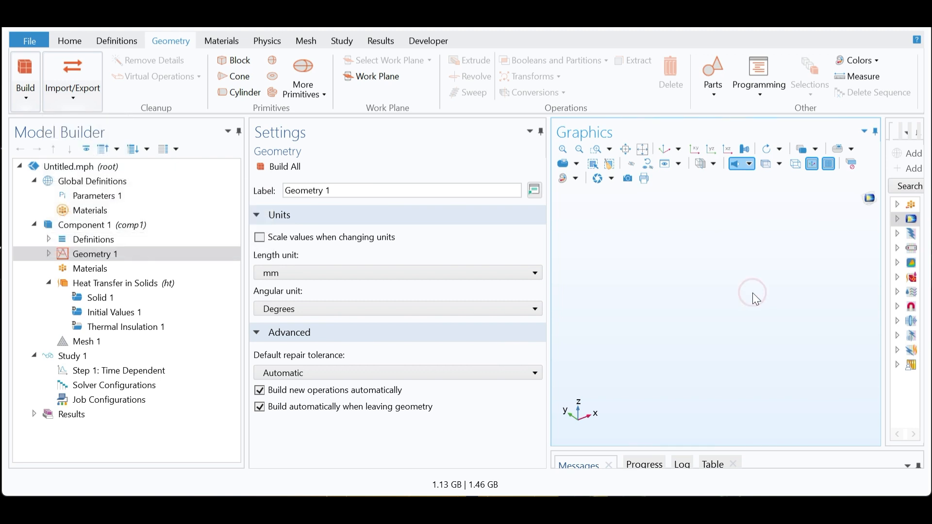
Step: Add a solid block of 1 × 1 × 1 mm with its corner at the origin and build it
{"action": "left_click", "coordinate": [237, 61]}
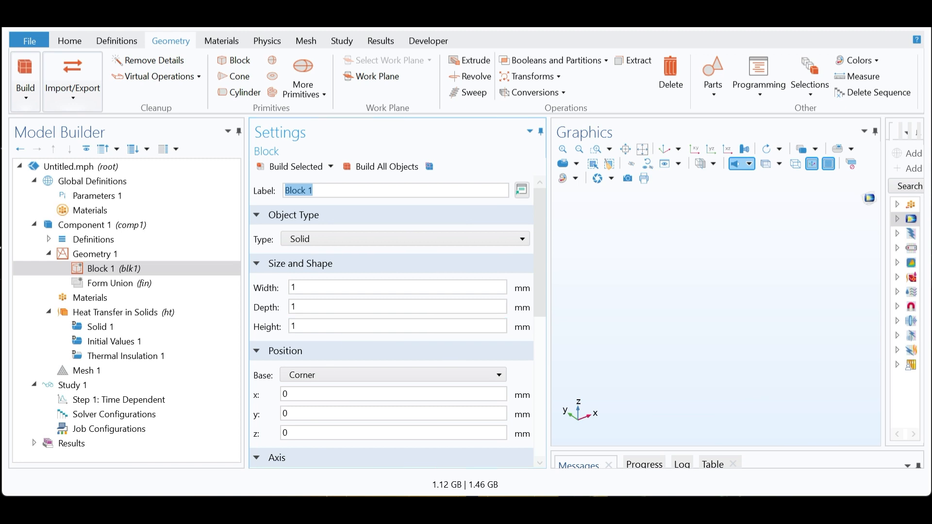
{"action": "left_click", "coordinate": [300, 396]}
{"action": "left_click_drag", "start_coordinate": [538, 310], "coordinate": [541, 367]}
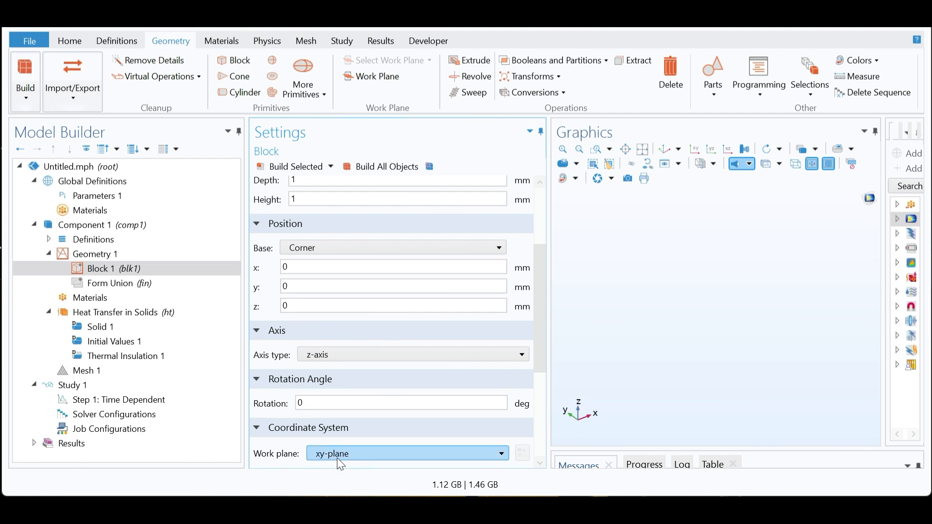
{"action": "left_click_drag", "start_coordinate": [544, 378], "coordinate": [565, 249]}
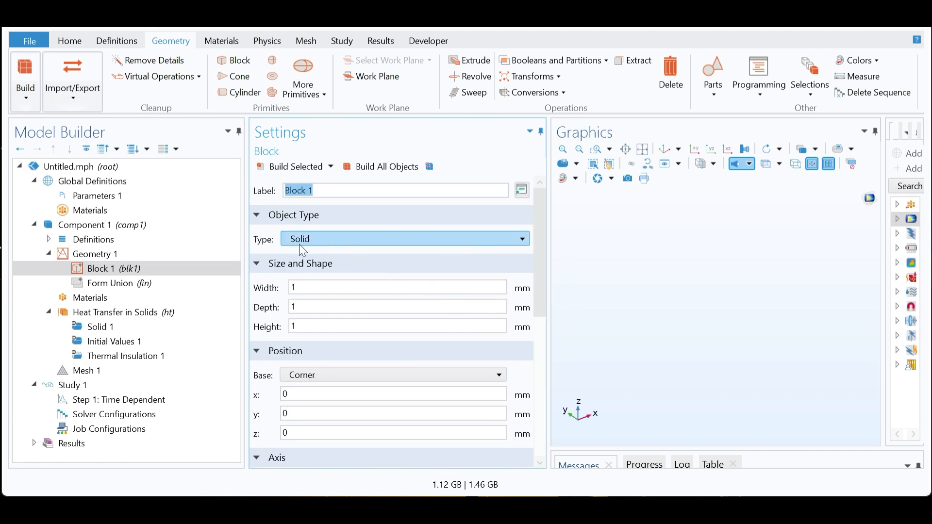
{"action": "left_click", "coordinate": [314, 242]}
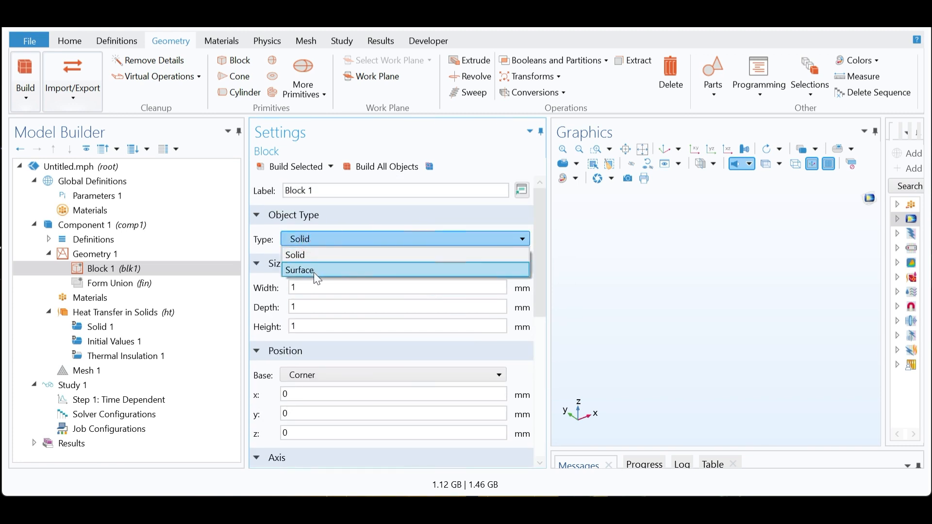
{"action": "left_click", "coordinate": [316, 255]}
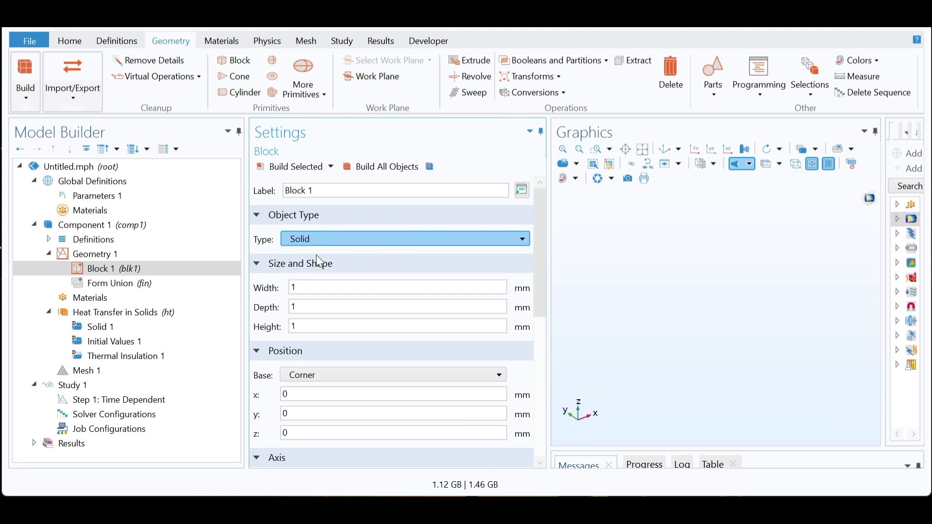
{"action": "left_click", "coordinate": [294, 167]}
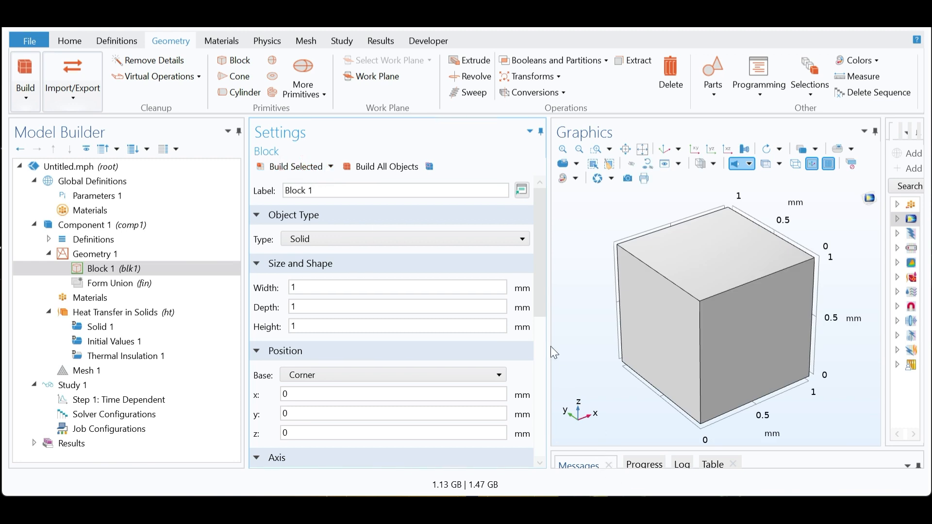
Step: Enlarge the Graphics window and inspect the block by orbiting, panning, zooming in and out, and zooming to its upper corner
{"action": "left_click_drag", "start_coordinate": [547, 330], "coordinate": [441, 330]}
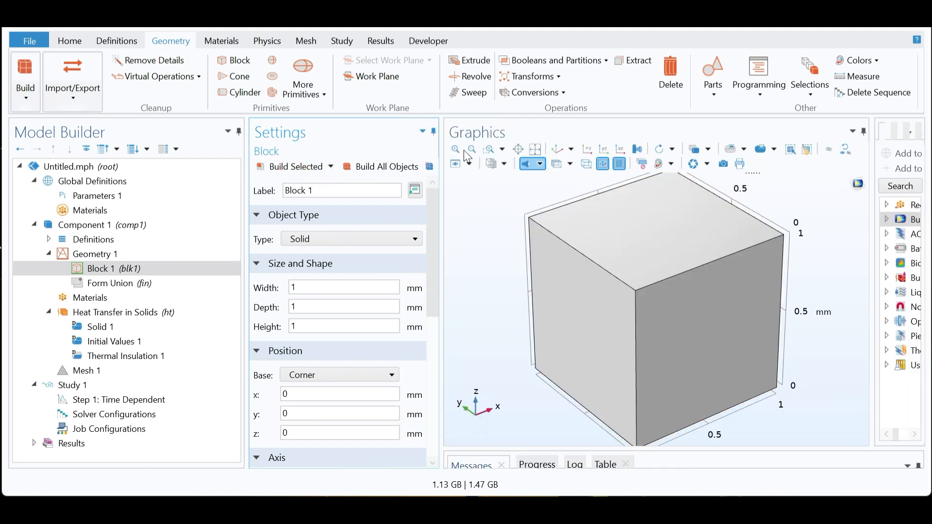
{"action": "left_click_drag", "start_coordinate": [493, 268], "coordinate": [484, 258]}
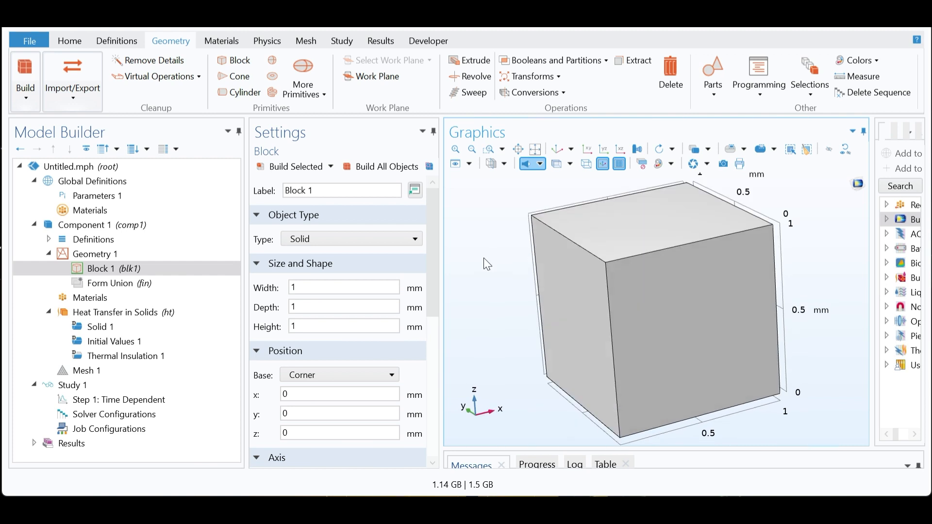
{"action": "right_click_drag", "start_coordinate": [483, 259], "coordinate": [521, 264]}
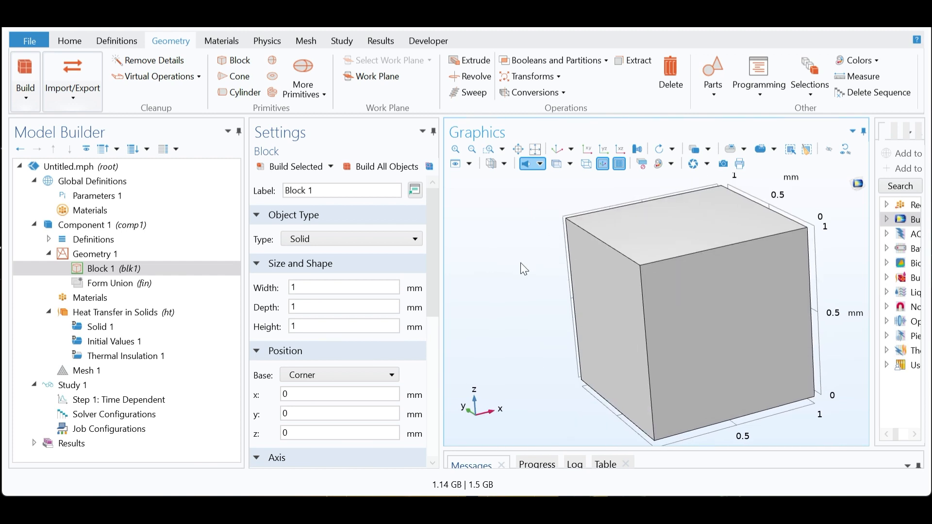
{"action": "left_click", "coordinate": [456, 150]}
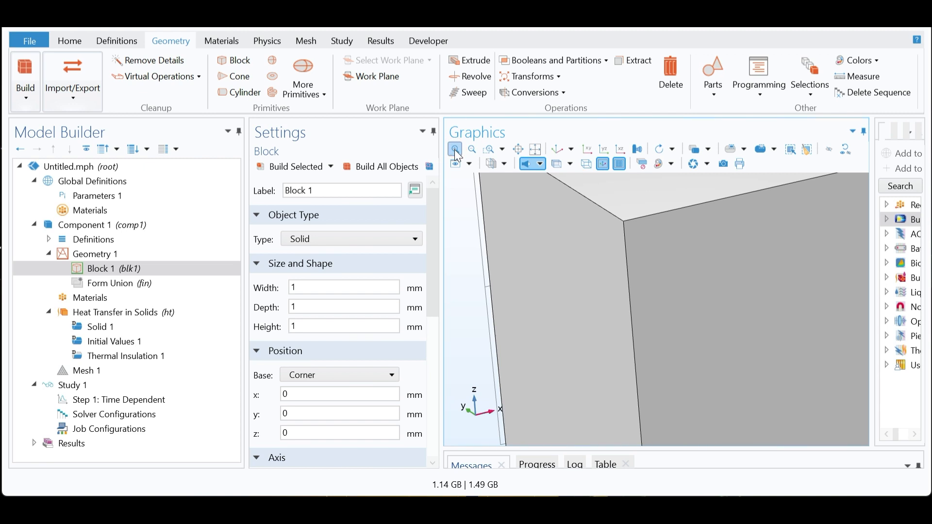
{"action": "left_click", "coordinate": [472, 149]}
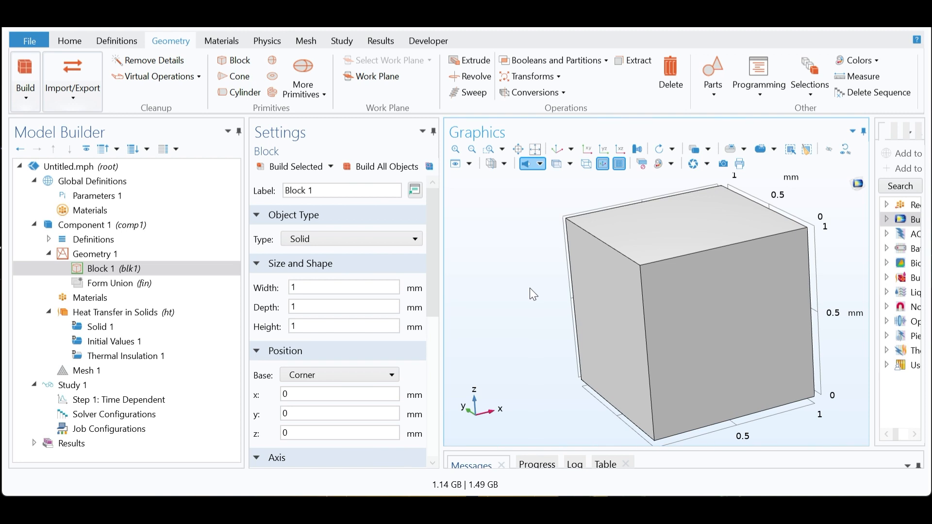
{"action": "left_click", "coordinate": [489, 150]}
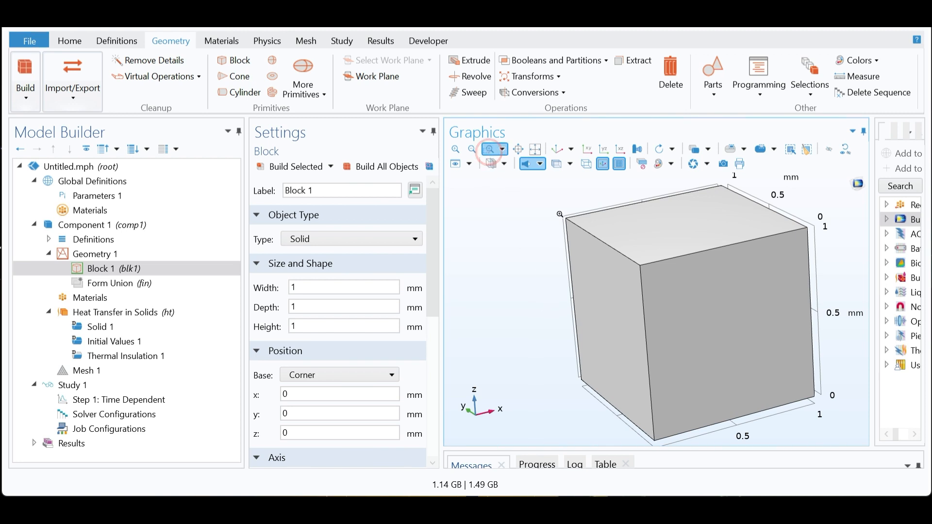
{"action": "left_click_drag", "start_coordinate": [549, 198], "coordinate": [595, 248]}
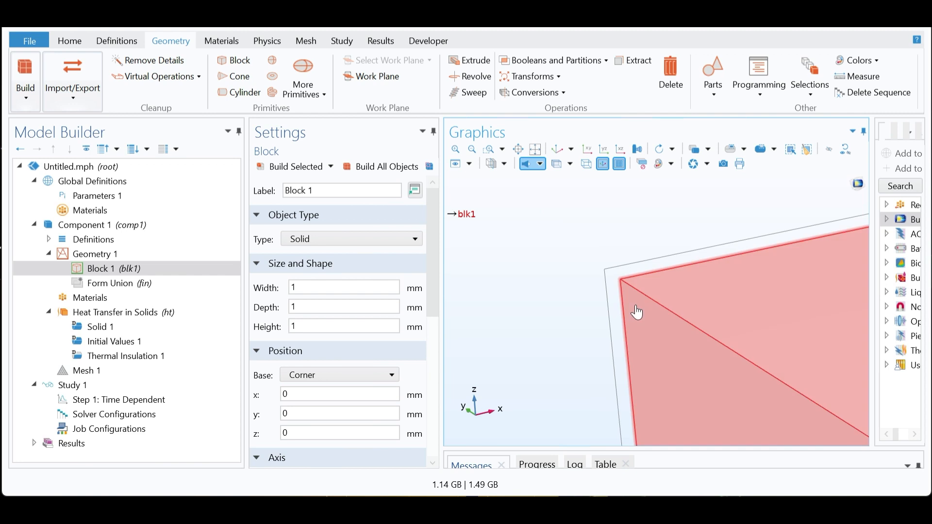
Step: Inspect the block in the default 3D view and the XY, YZ and XZ views, and orbit it from the default view
{"action": "scroll", "coordinate": [529, 269], "scroll_direction": "down", "scroll_amount": 2}
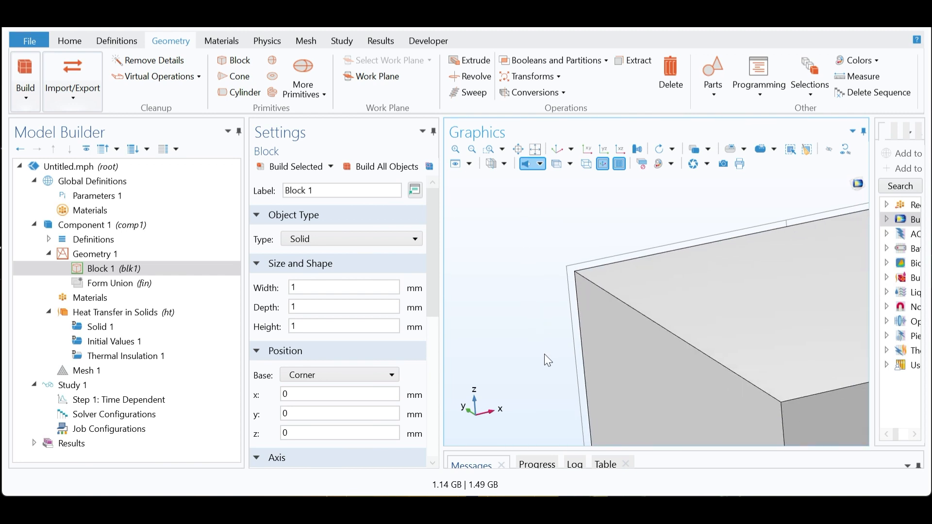
{"action": "left_click", "coordinate": [558, 149]}
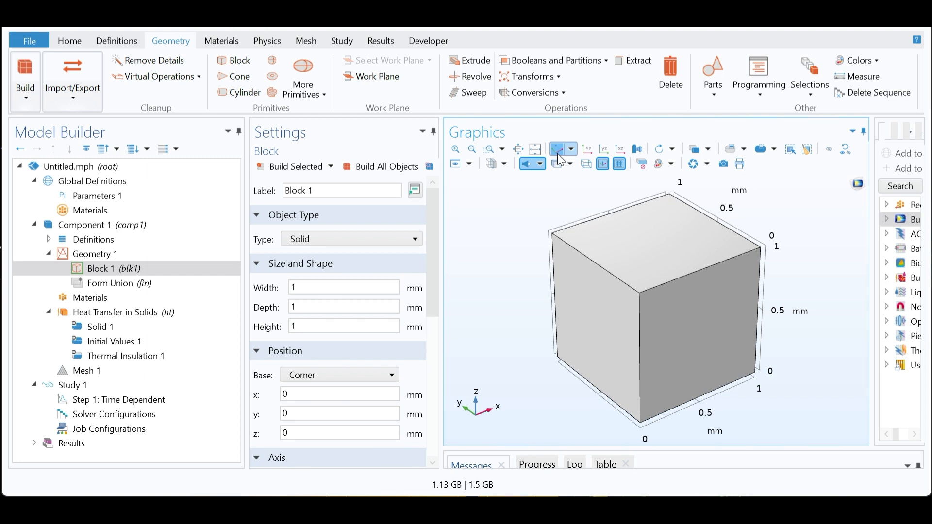
{"action": "left_click", "coordinate": [587, 150]}
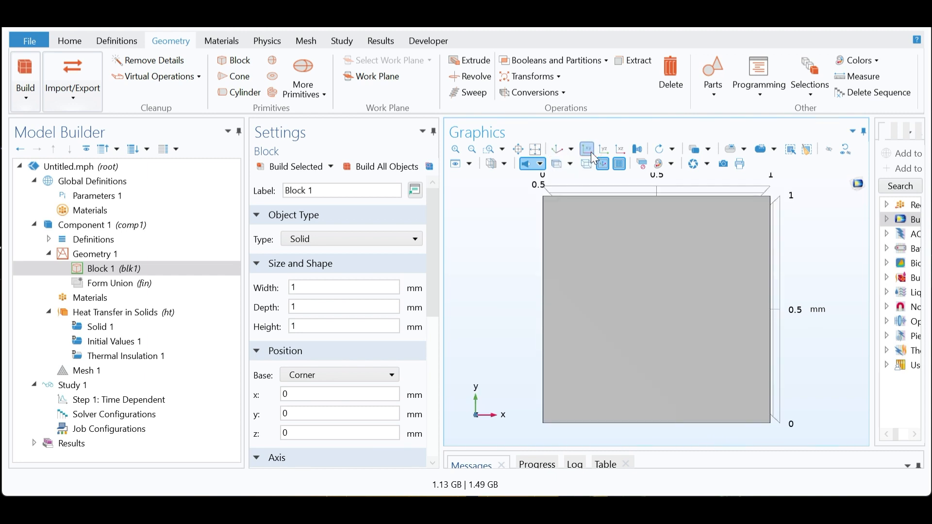
{"action": "left_click", "coordinate": [604, 149]}
{"action": "left_click", "coordinate": [620, 150]}
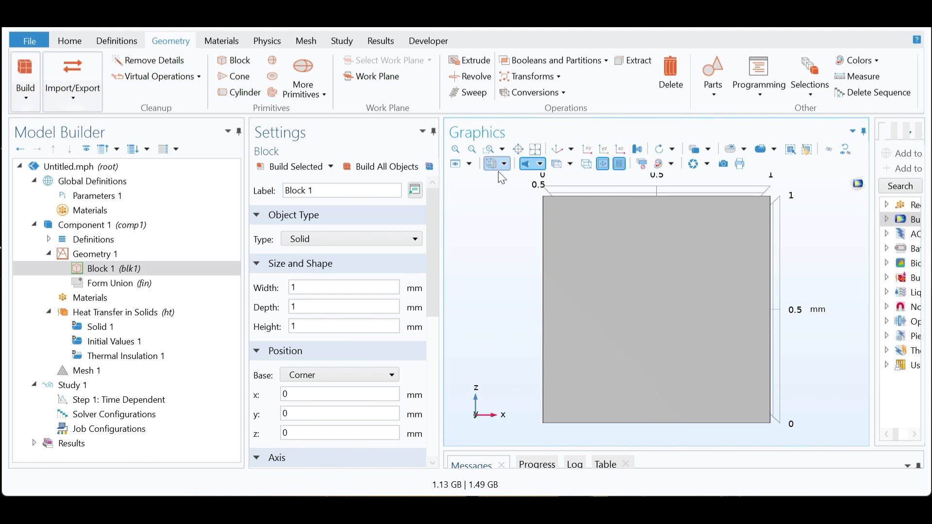
{"action": "left_click", "coordinate": [557, 150]}
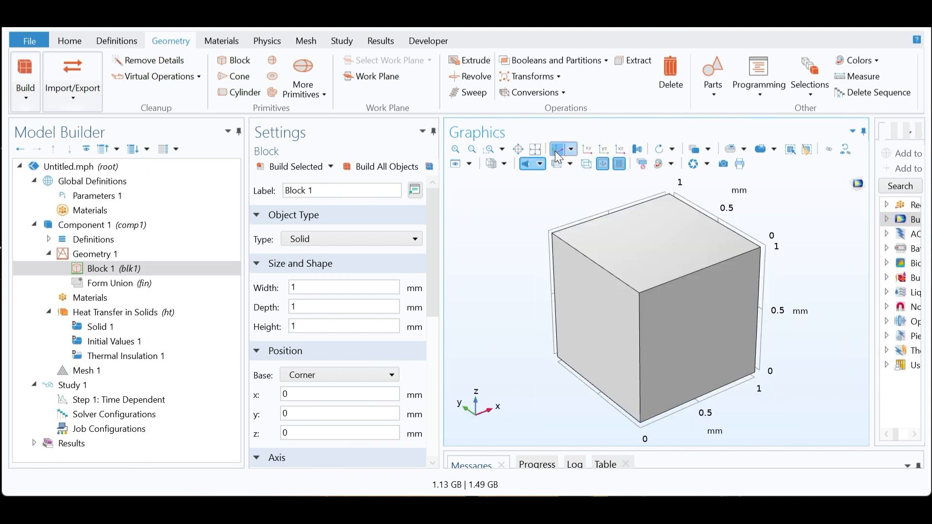
{"action": "mouse_move", "coordinate": [506, 289]}
{"action": "left_mouse_down"}
{"action": "mouse_move", "coordinate": [493, 279]}
{"action": "mouse_move", "coordinate": [499, 286]}
{"action": "left_mouse_up"}
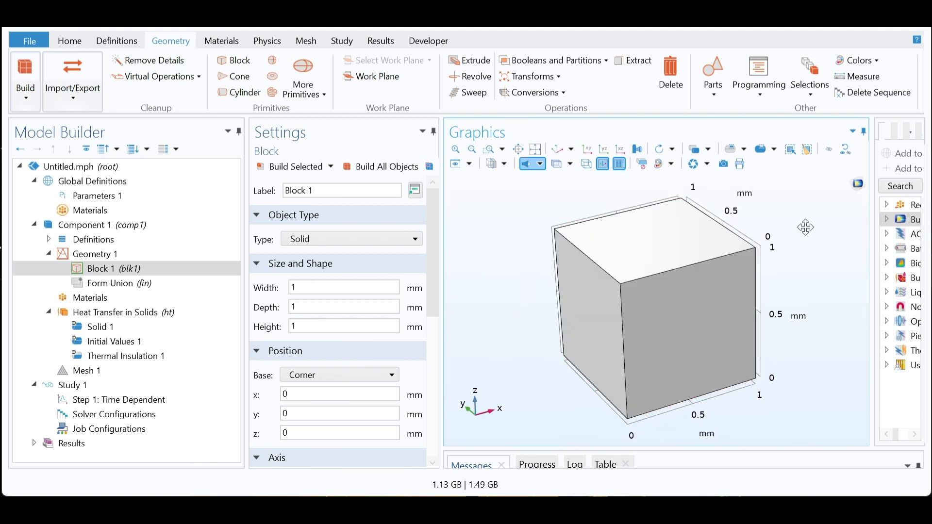
{"action": "mouse_move", "coordinate": [798, 231]}
{"action": "left_mouse_down"}
{"action": "mouse_move", "coordinate": [796, 223]}
{"action": "mouse_move", "coordinate": [813, 227]}
{"action": "left_mouse_up"}
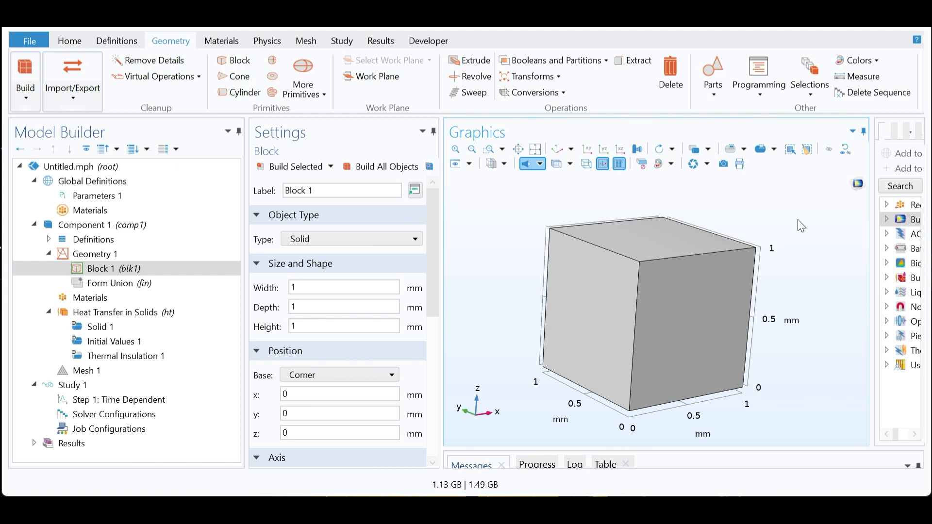
Step: Switch the transparency, axis orientation and grid displays of the block to their opposite states and back again
{"action": "left_click", "coordinate": [561, 168]}
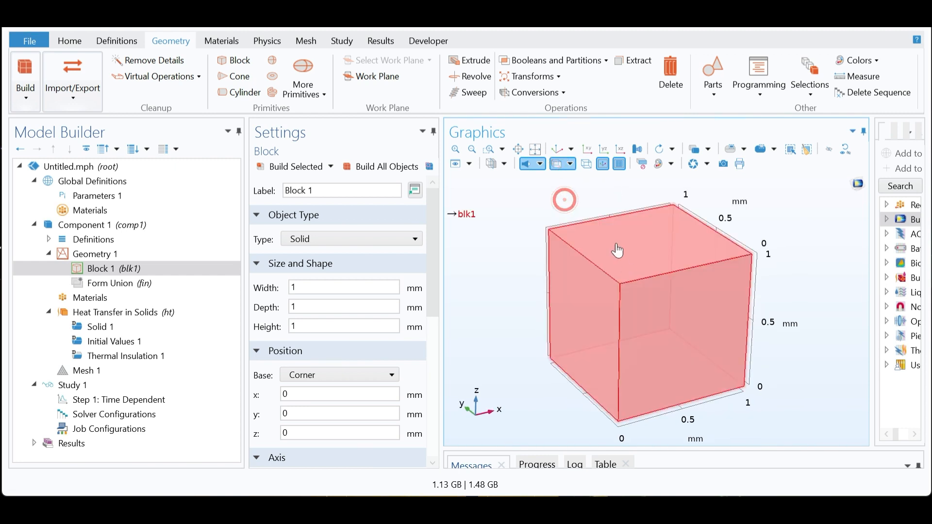
{"action": "left_click", "coordinate": [557, 164]}
{"action": "left_click", "coordinate": [603, 163]}
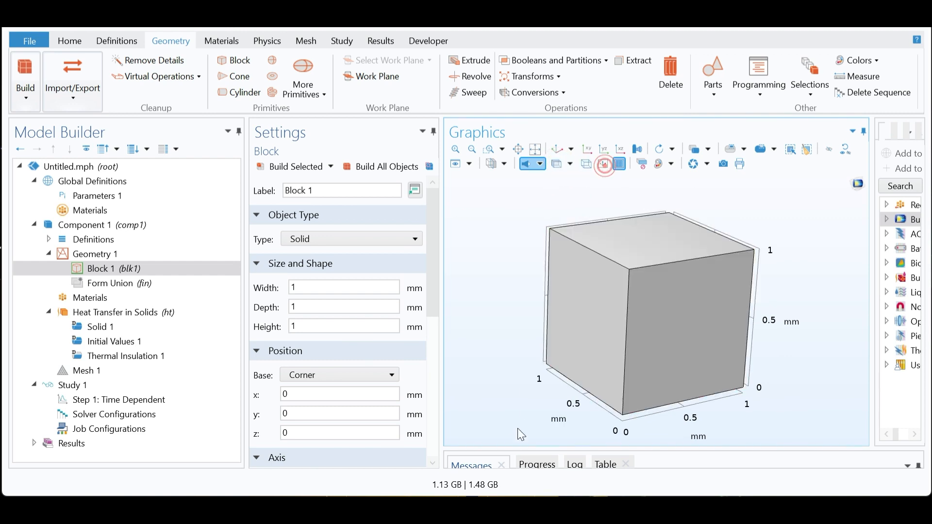
{"action": "left_click", "coordinate": [602, 163]}
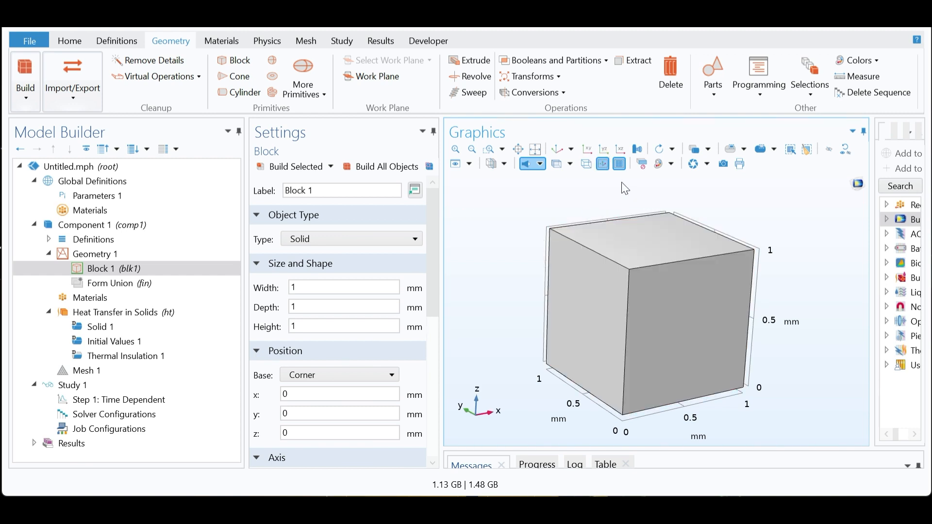
{"action": "left_click", "coordinate": [616, 164]}
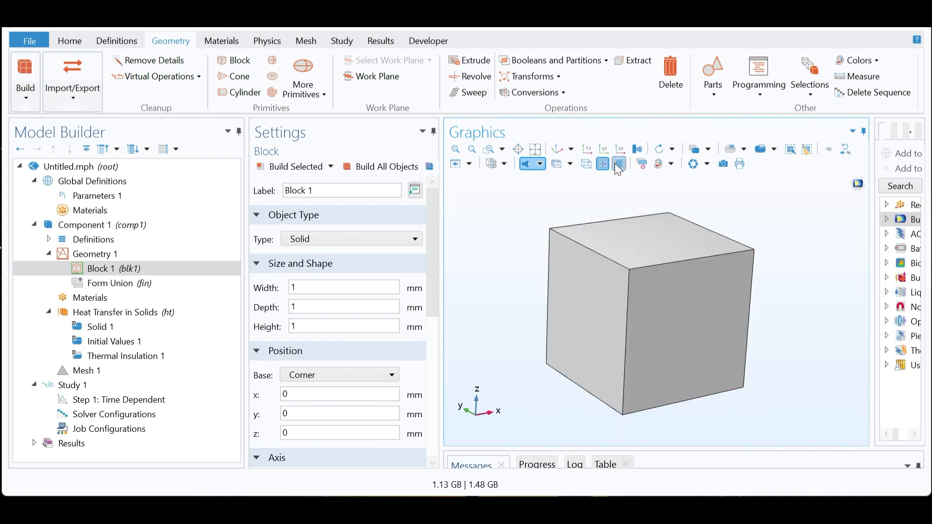
{"action": "left_click", "coordinate": [615, 164]}
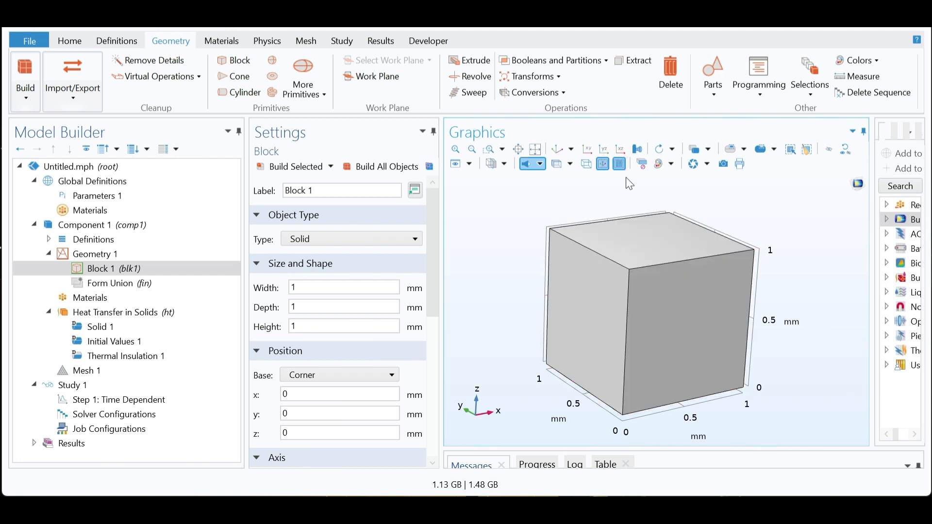
Step: Orbit the block and start an image snapshot of it using the Presentation preset with Clipboard as the output target
{"action": "left_click_drag", "start_coordinate": [613, 183], "coordinate": [622, 190]}
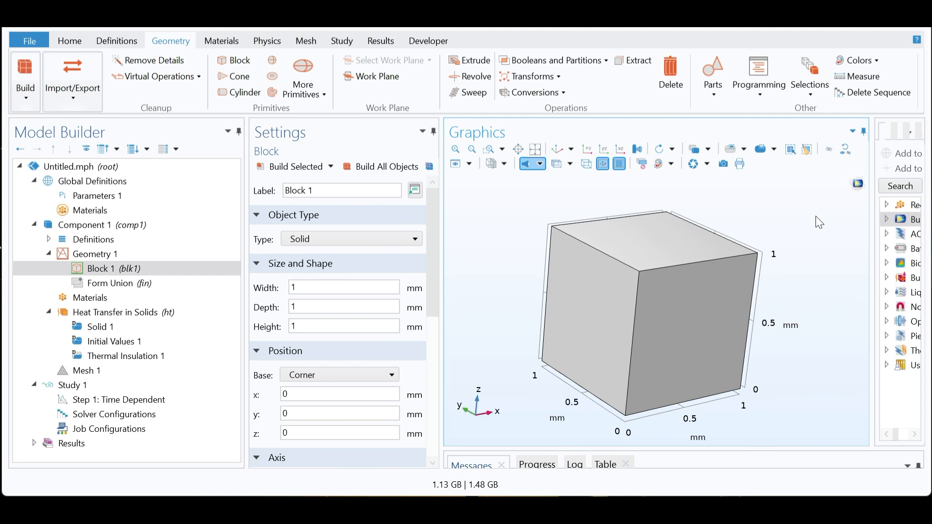
{"action": "left_click_drag", "start_coordinate": [816, 217], "coordinate": [805, 221]}
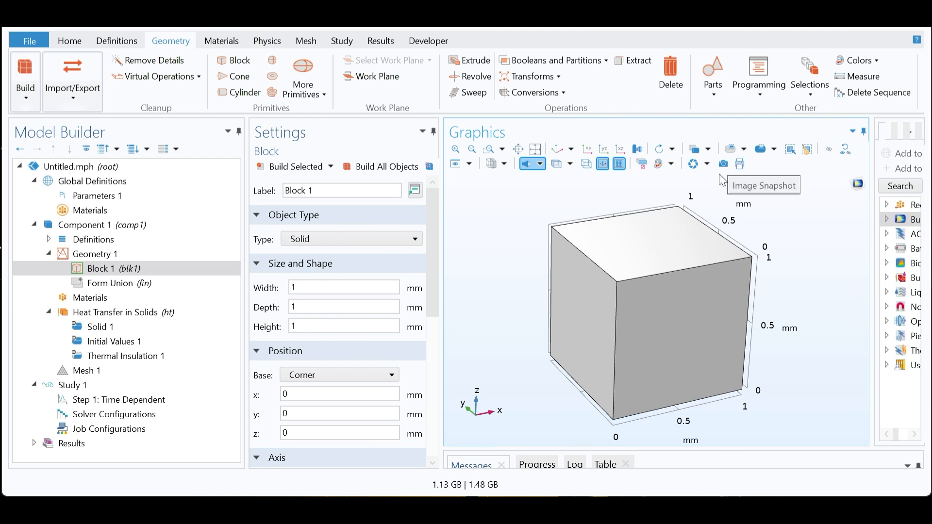
{"action": "left_click", "coordinate": [722, 165]}
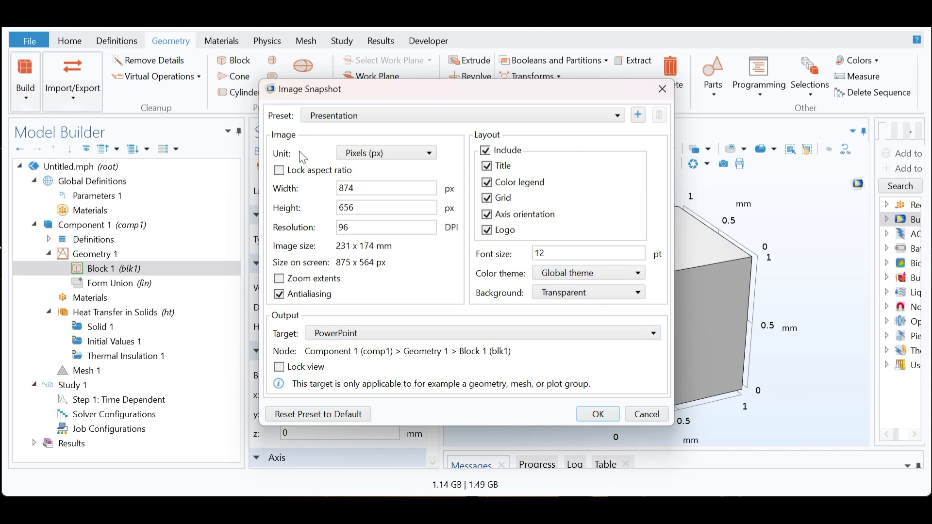
{"action": "left_click", "coordinate": [353, 111]}
{"action": "left_click", "coordinate": [353, 111]}
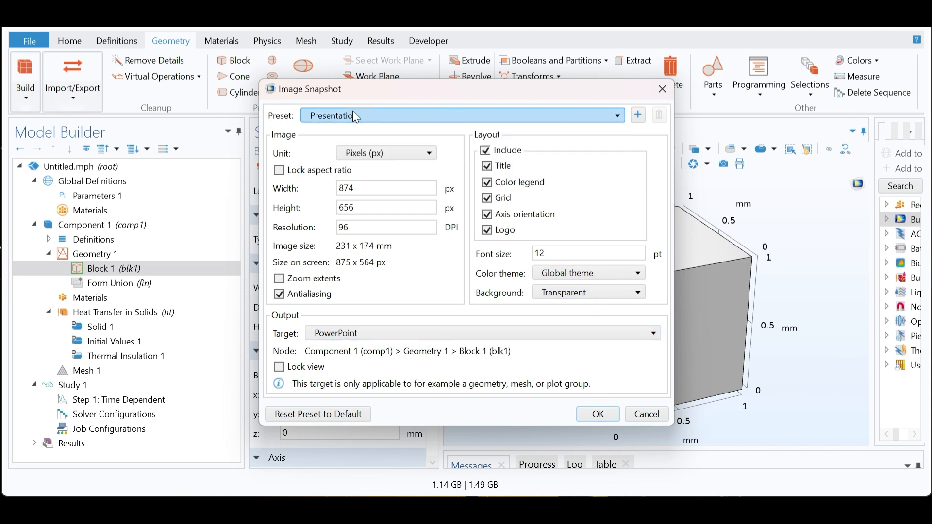
{"action": "left_click", "coordinate": [347, 333]}
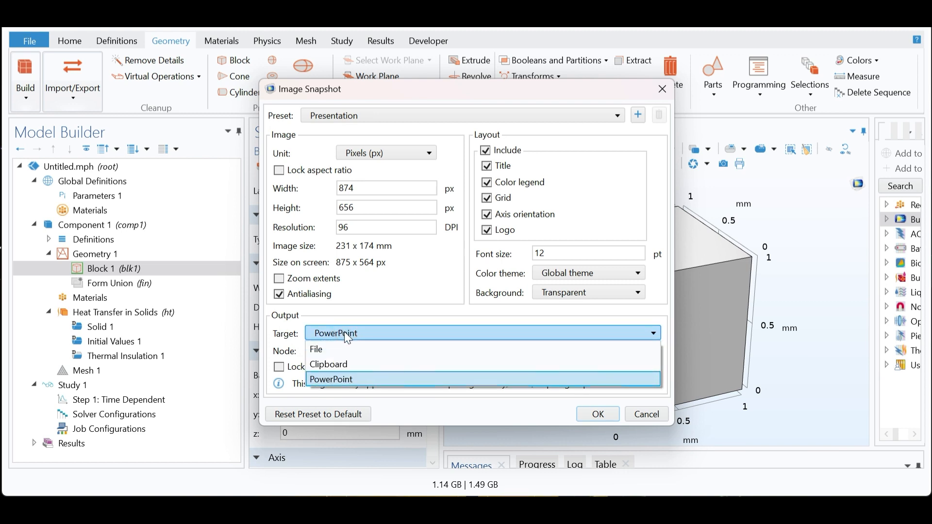
{"action": "left_click", "coordinate": [343, 366]}
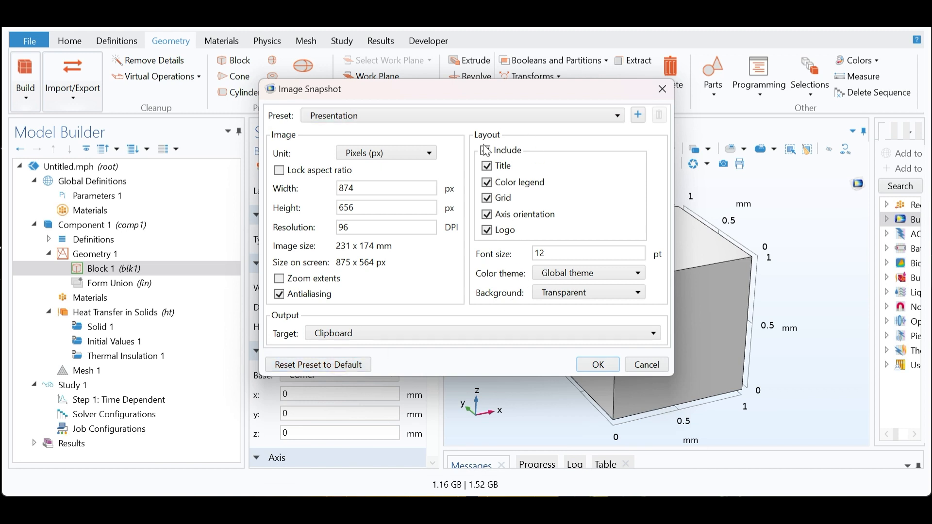
Step: Edit the font size of the image snapshot and copy the image to the clipboard
{"action": "left_click_drag", "start_coordinate": [582, 92], "coordinate": [429, 90]}
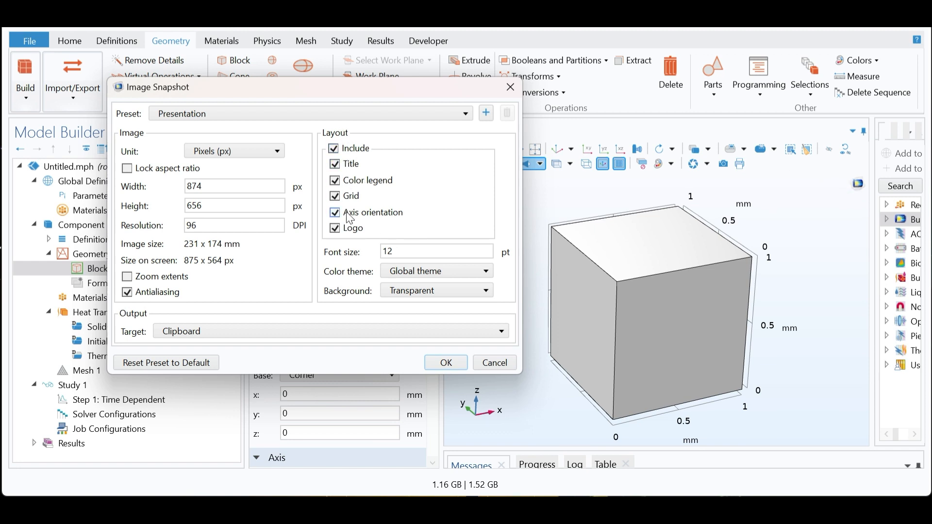
{"action": "left_click", "coordinate": [387, 251]}
{"action": "double_click", "coordinate": [395, 250]}
{"action": "key", "text": "BackSpace"}
{"action": "left_click", "coordinate": [446, 367]}
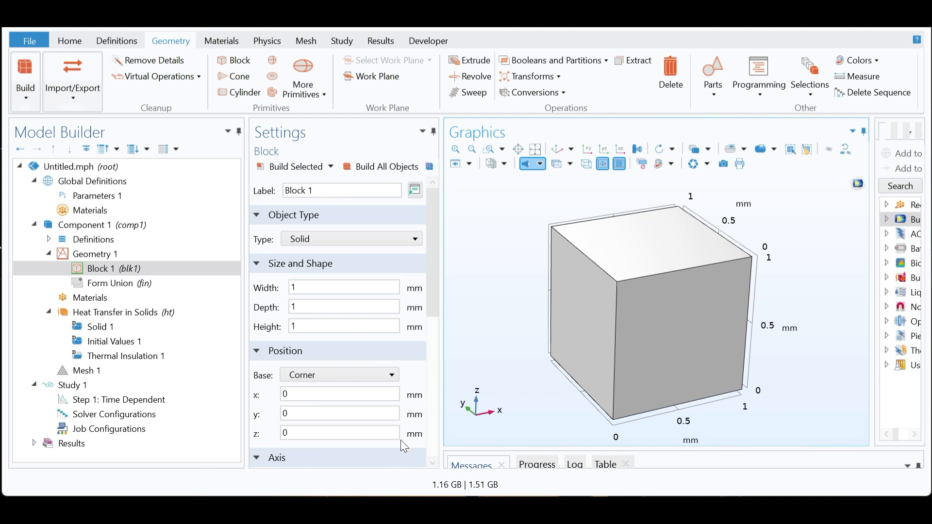
Step: Switch to PowerPoint, create a blank presentation and paste the block snapshot onto the title slide
{"action": "key", "text": "super"}
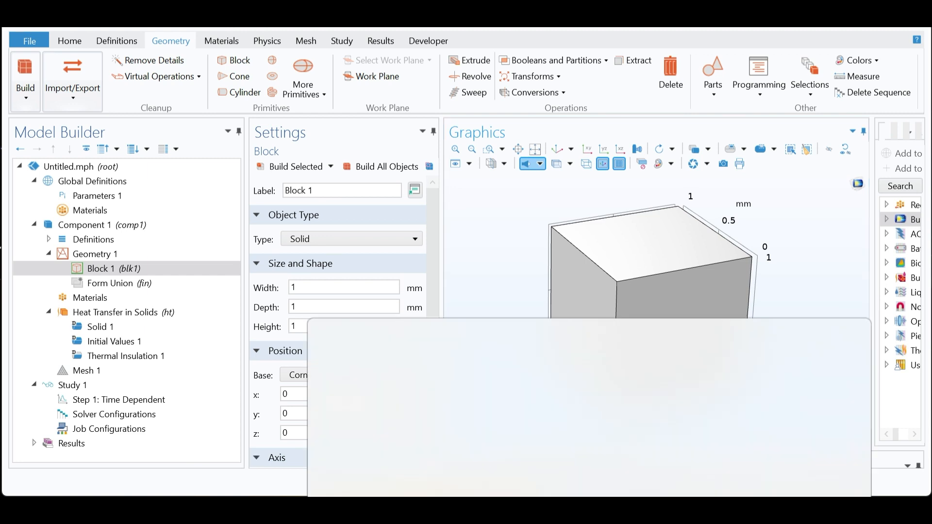
{"action": "left_click", "coordinate": [383, 103]}
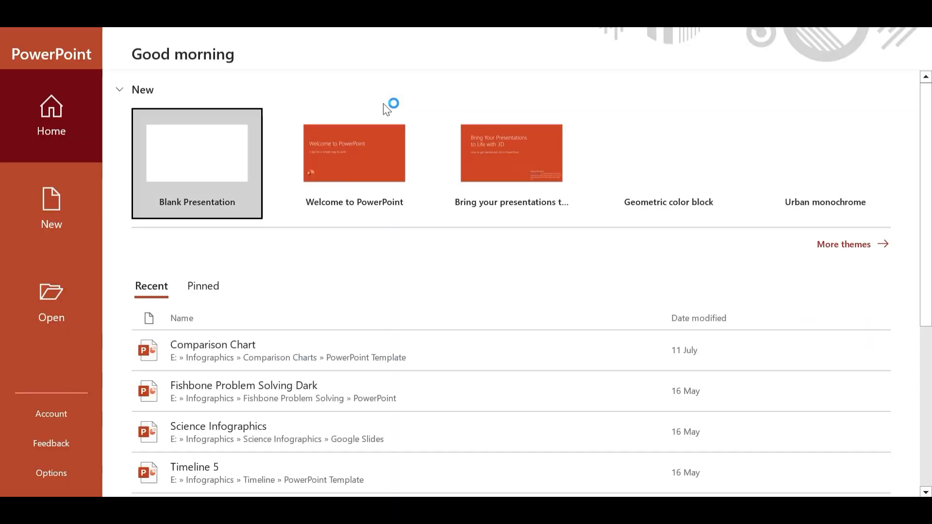
{"action": "left_click", "coordinate": [213, 163]}
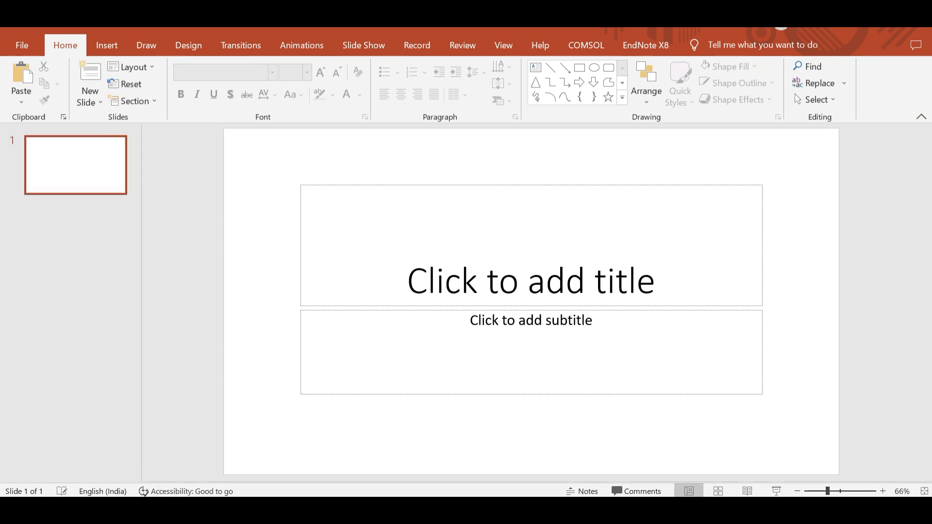
{"action": "left_click", "coordinate": [374, 241]}
{"action": "right_click", "coordinate": [362, 245]}
{"action": "left_click", "coordinate": [411, 242]}
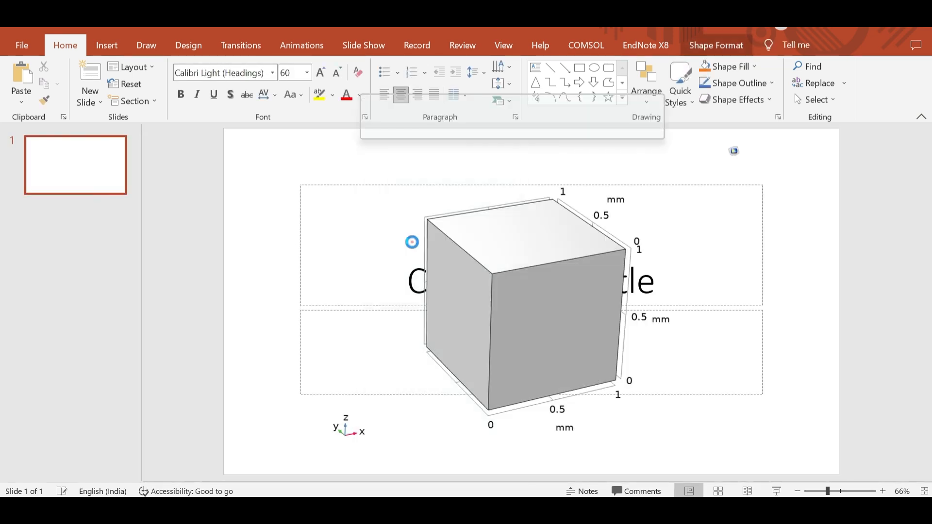
Step: Shift the pasted block picture toward the slide's right side and delete the empty title placeholder
{"action": "left_click", "coordinate": [318, 201]}
{"action": "right_click", "coordinate": [302, 183]}
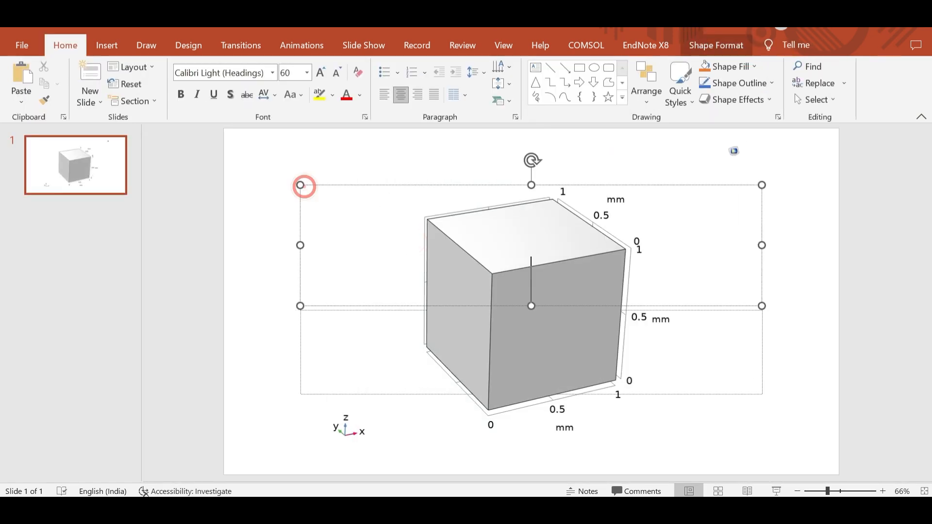
{"action": "key", "text": "Escape"}
{"action": "left_click_drag", "start_coordinate": [491, 267], "coordinate": [593, 251]}
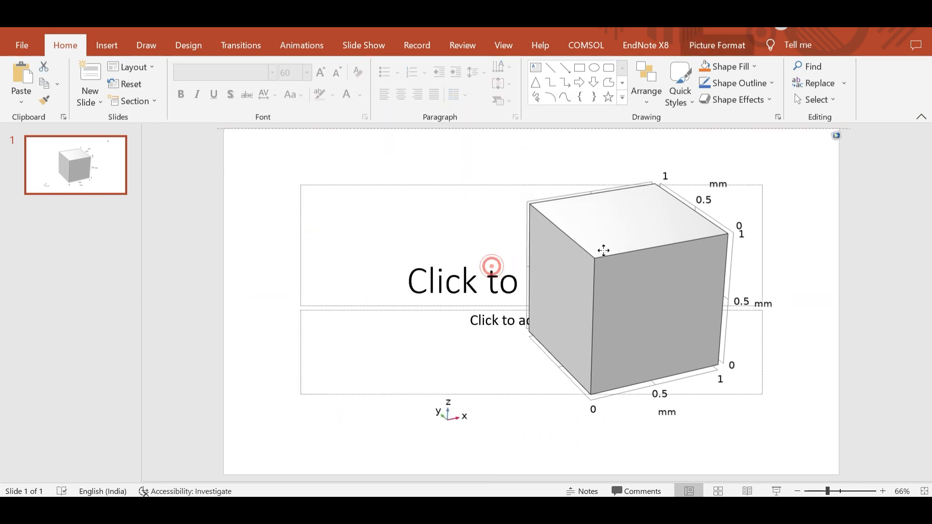
{"action": "left_click", "coordinate": [355, 209]}
{"action": "right_click", "coordinate": [326, 187]}
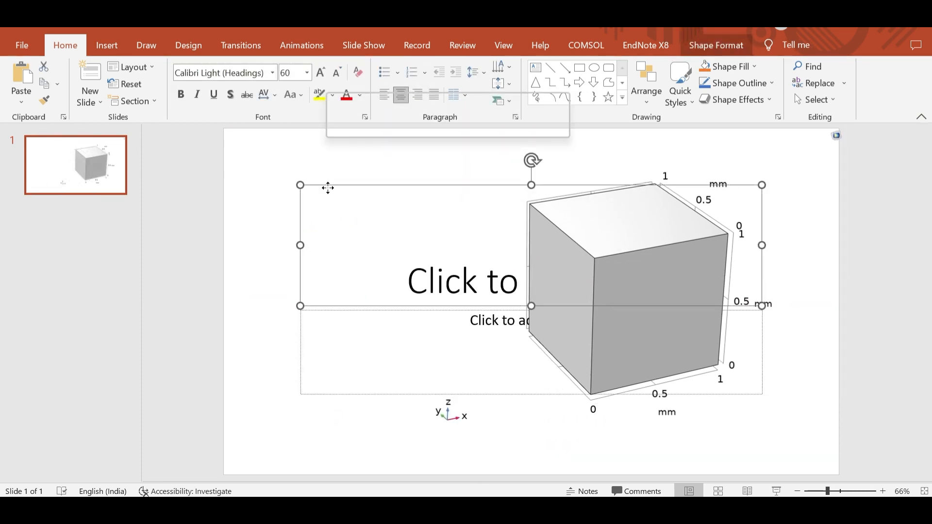
{"action": "left_click", "coordinate": [358, 189]}
Step: Delete the empty subtitle placeholder from the slide
{"action": "left_click", "coordinate": [348, 319]}
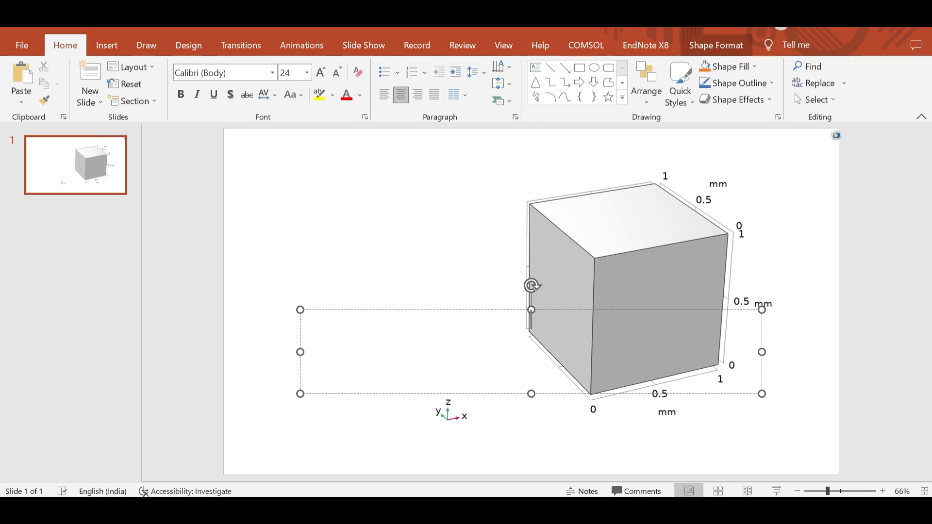
{"action": "right_click", "coordinate": [318, 314]}
{"action": "right_click", "coordinate": [303, 316]}
{"action": "right_click", "coordinate": [302, 311]}
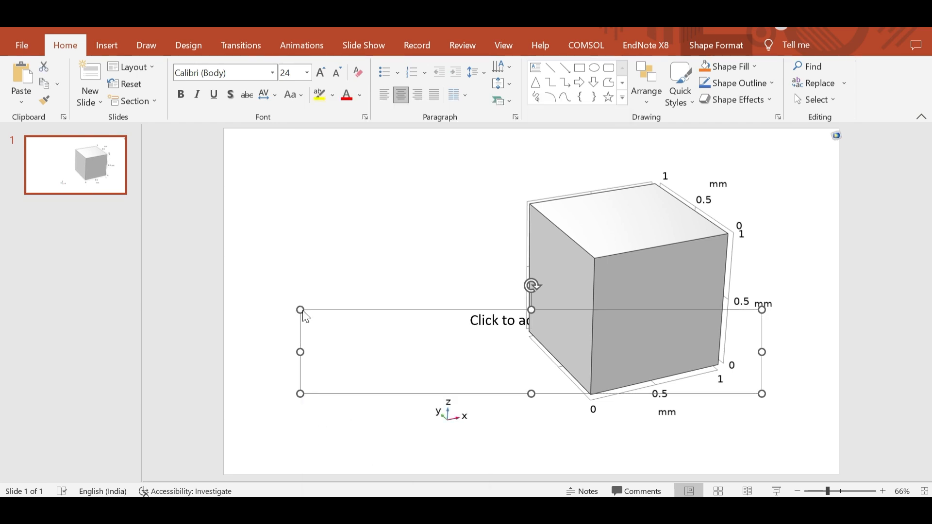
{"action": "left_click", "coordinate": [340, 190]}
Step: Move the block picture back toward the middle of the slide, scale it down slightly and deselect it
{"action": "left_click_drag", "start_coordinate": [564, 275], "coordinate": [454, 287]}
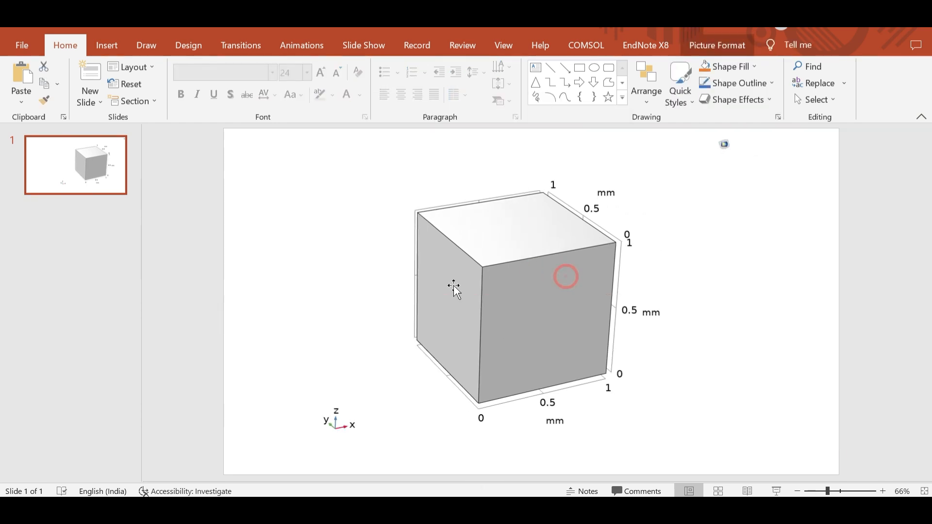
{"action": "left_click_drag", "start_coordinate": [578, 330], "coordinate": [537, 312]}
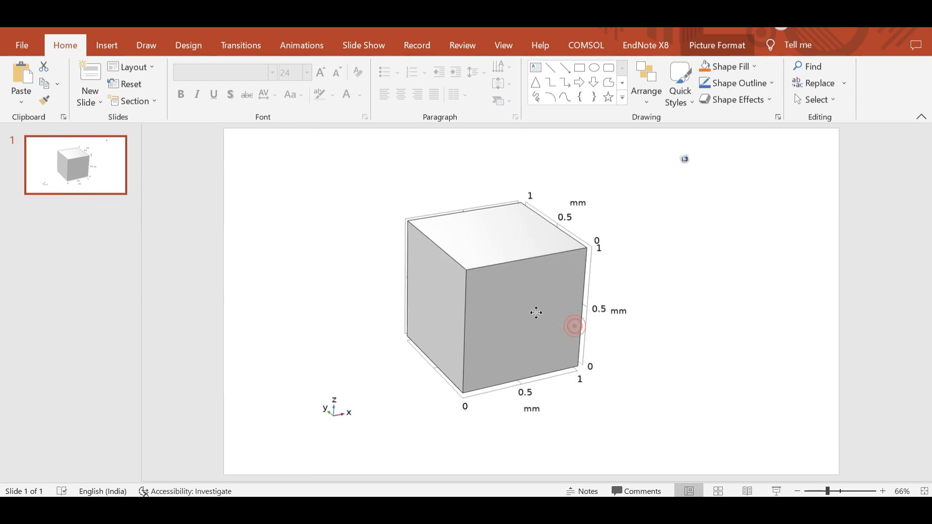
{"action": "left_click_drag", "start_coordinate": [597, 323], "coordinate": [604, 327]}
{"action": "left_click", "coordinate": [738, 297]}
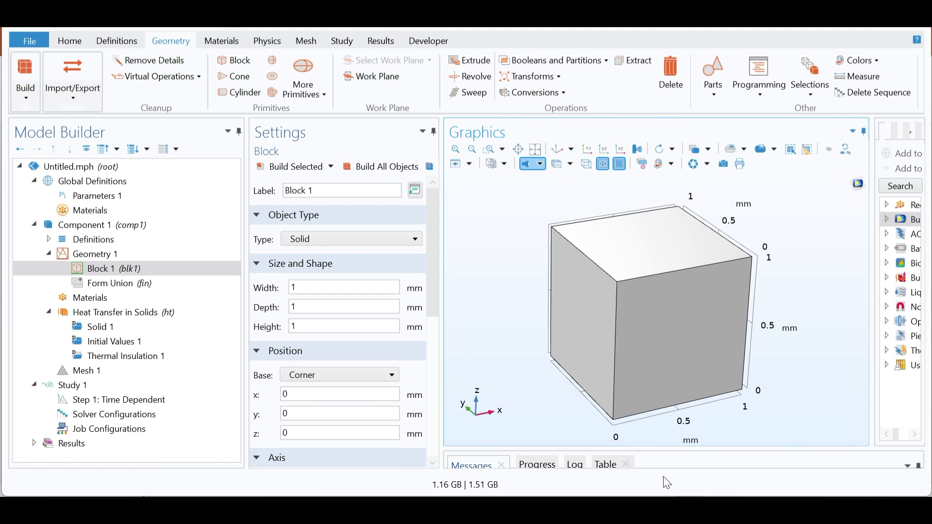
Step: Switch back to COMSOL and inspect the block from several angles in the Graphics window
{"action": "left_click", "coordinate": [661, 446]}
{"action": "mouse_move", "coordinate": [797, 396]}
{"action": "left_mouse_down"}
{"action": "mouse_move", "coordinate": [812, 390]}
{"action": "mouse_move", "coordinate": [799, 391]}
{"action": "left_mouse_up"}
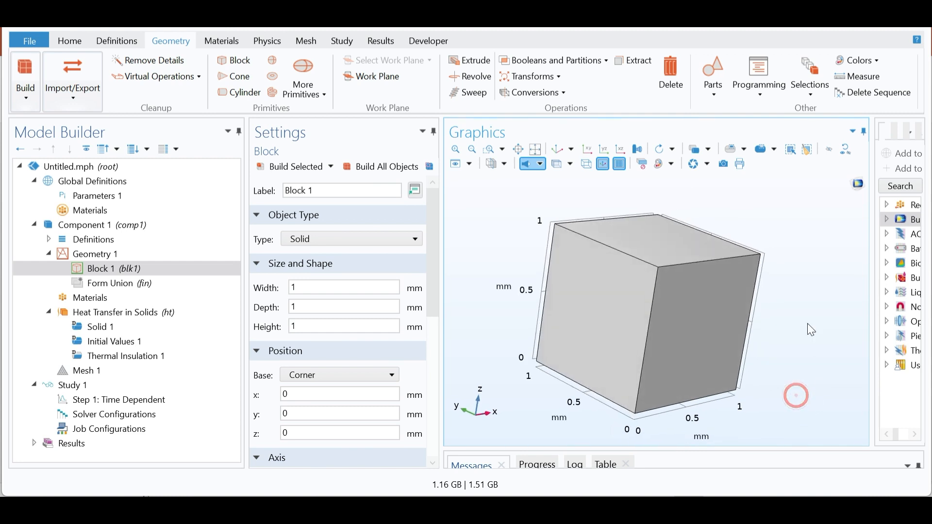
{"action": "left_click", "coordinate": [673, 235]}
{"action": "left_click", "coordinate": [821, 208]}
{"action": "left_click_drag", "start_coordinate": [821, 208], "coordinate": [803, 206]}
{"action": "left_click_drag", "start_coordinate": [852, 234], "coordinate": [805, 225]}
{"action": "left_click", "coordinate": [644, 265]}
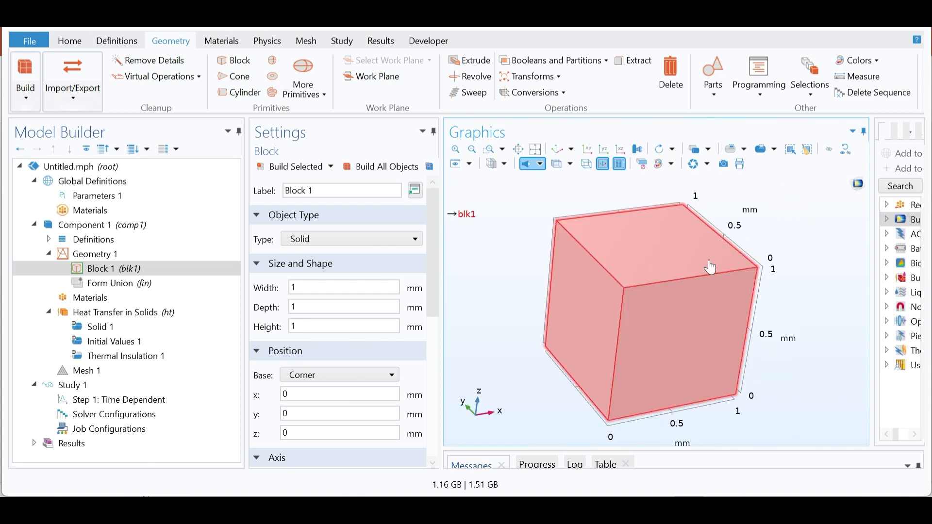
{"action": "left_click", "coordinate": [789, 235]}
{"action": "left_click_drag", "start_coordinate": [782, 228], "coordinate": [789, 237]}
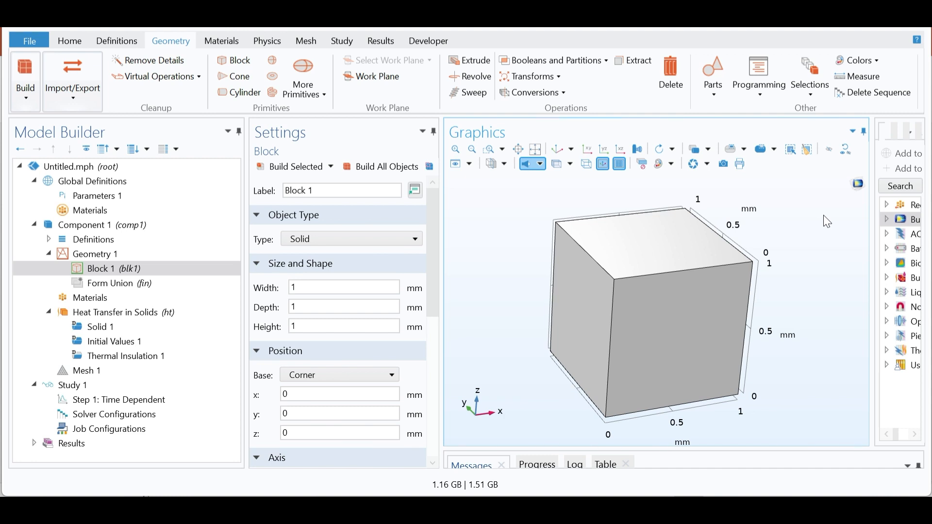
Step: Add a work plane on the xy-plane at z-coordinate 0 mm, build it and view it on the block
{"action": "left_click", "coordinate": [639, 252]}
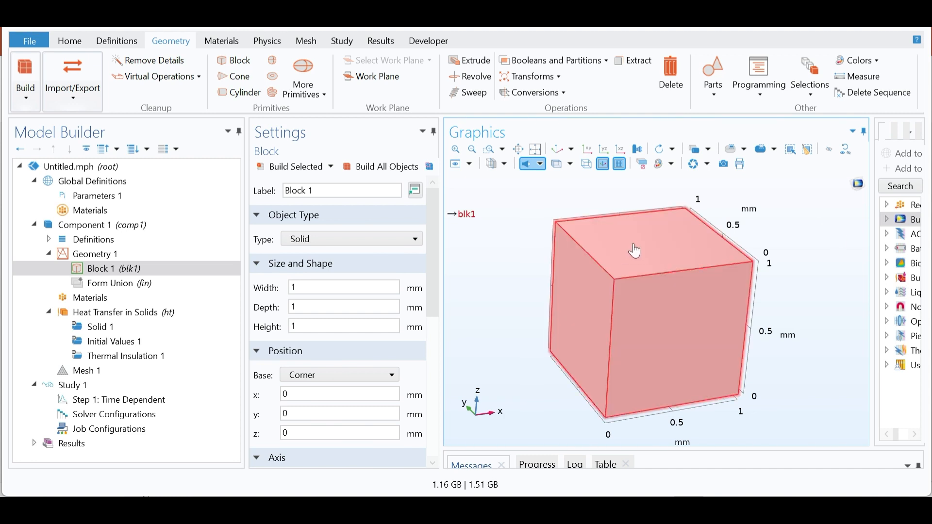
{"action": "left_click", "coordinate": [380, 78]}
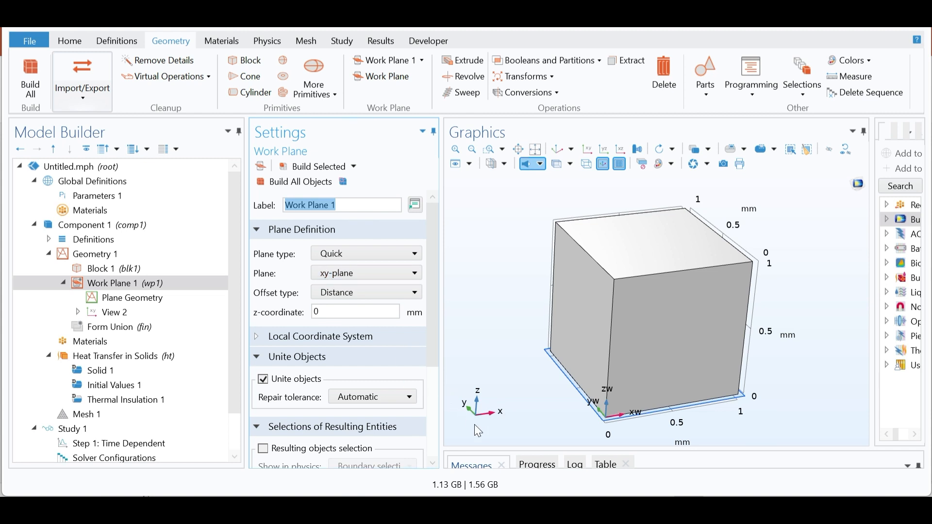
{"action": "left_click", "coordinate": [362, 281]}
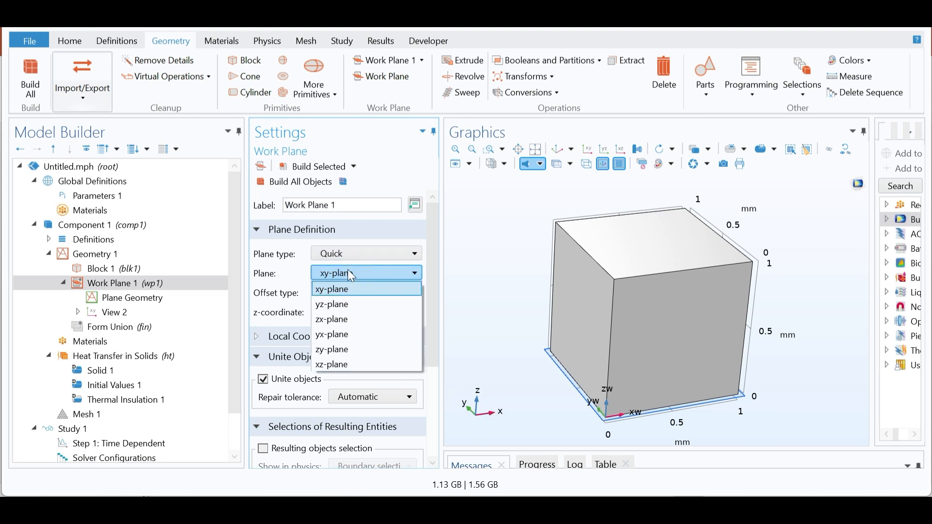
{"action": "left_click", "coordinate": [348, 270]}
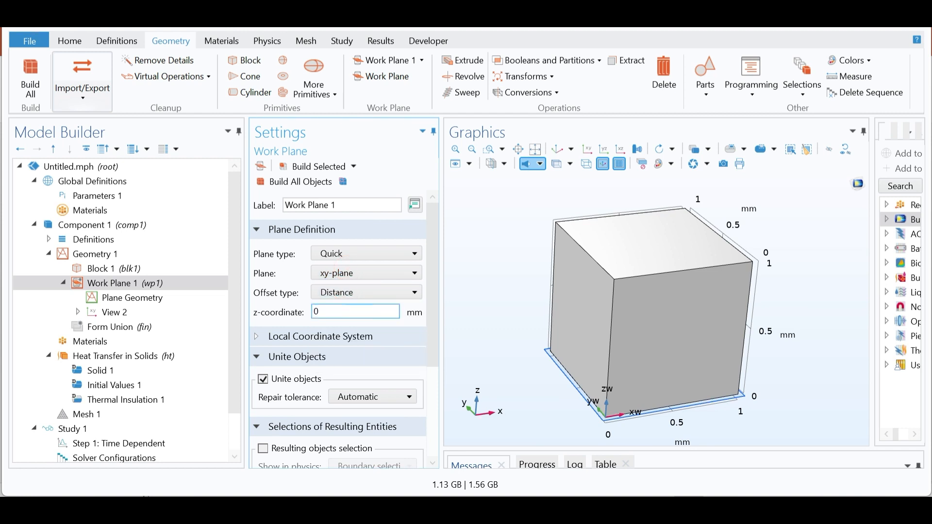
{"action": "left_click", "coordinate": [335, 313]}
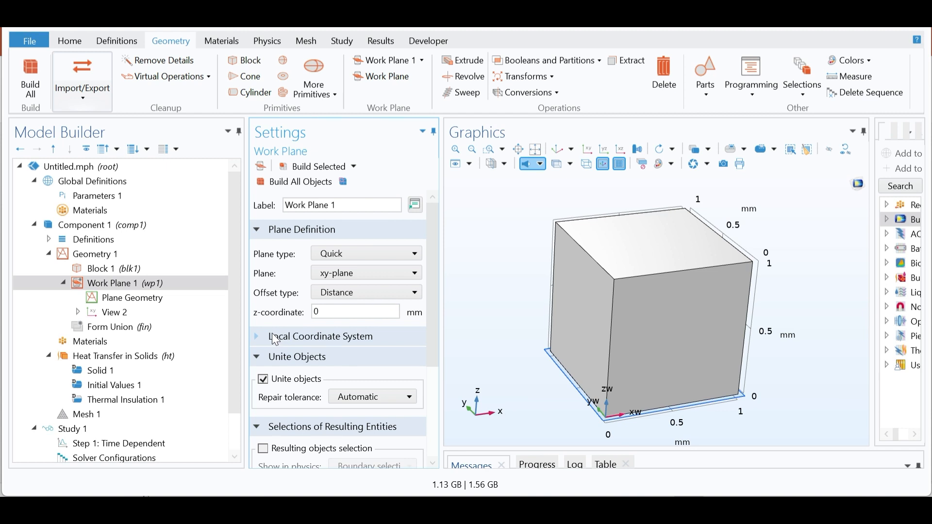
{"action": "left_click", "coordinate": [318, 167]}
{"action": "left_click_drag", "start_coordinate": [488, 371], "coordinate": [493, 347]}
{"action": "left_click_drag", "start_coordinate": [481, 296], "coordinate": [505, 309]}
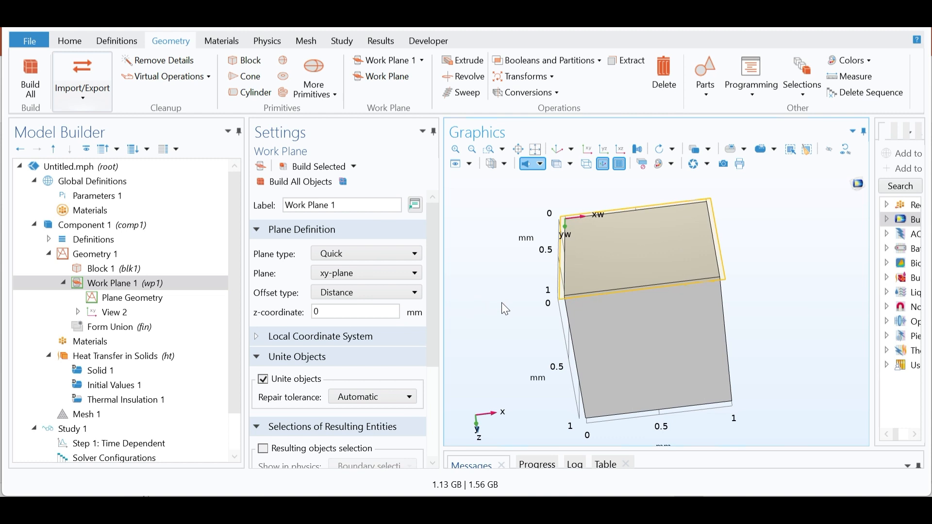
Step: Add a circle with a radius of 0.2 mm to the work plane's plane geometry and build it
{"action": "left_click", "coordinate": [123, 302]}
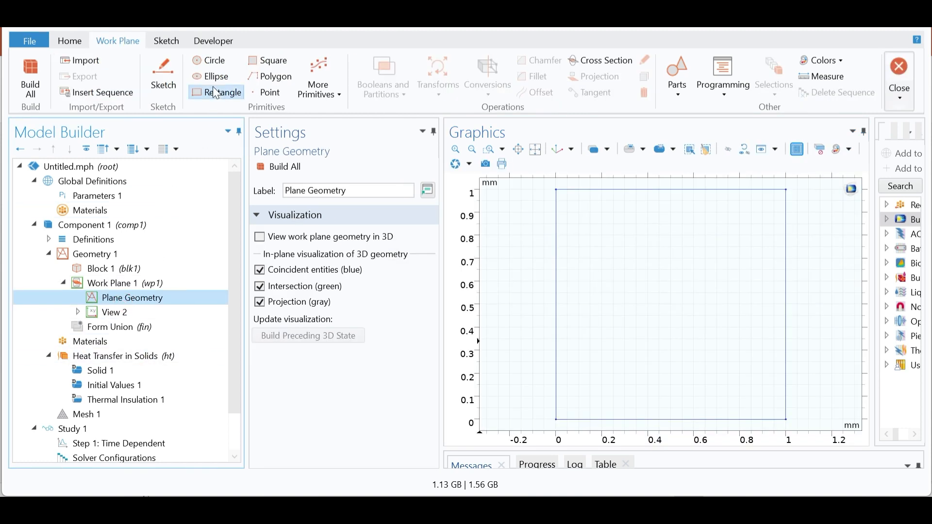
{"action": "left_click", "coordinate": [209, 59]}
{"action": "left_click", "coordinate": [320, 287]}
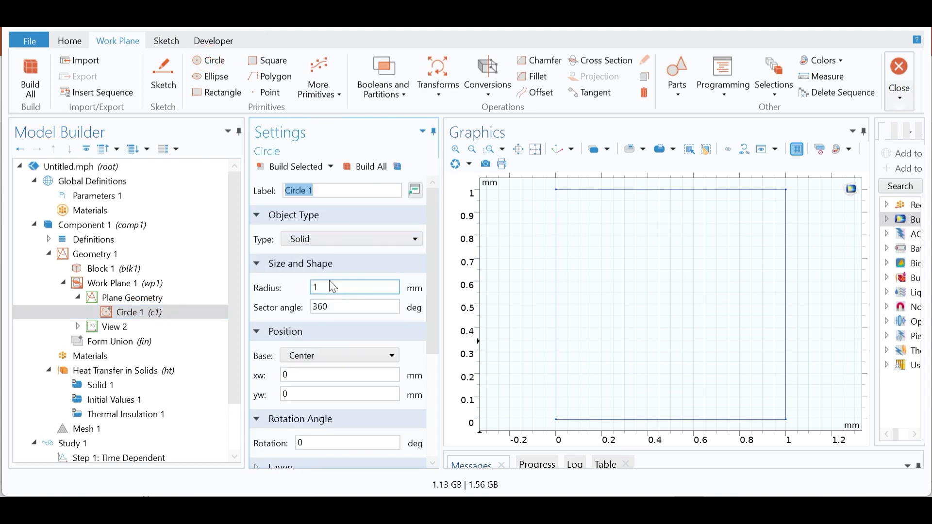
{"action": "key", "text": "BackSpace"}
{"action": "key", "text": "Tab"}
{"action": "key", "text": "Tab"}
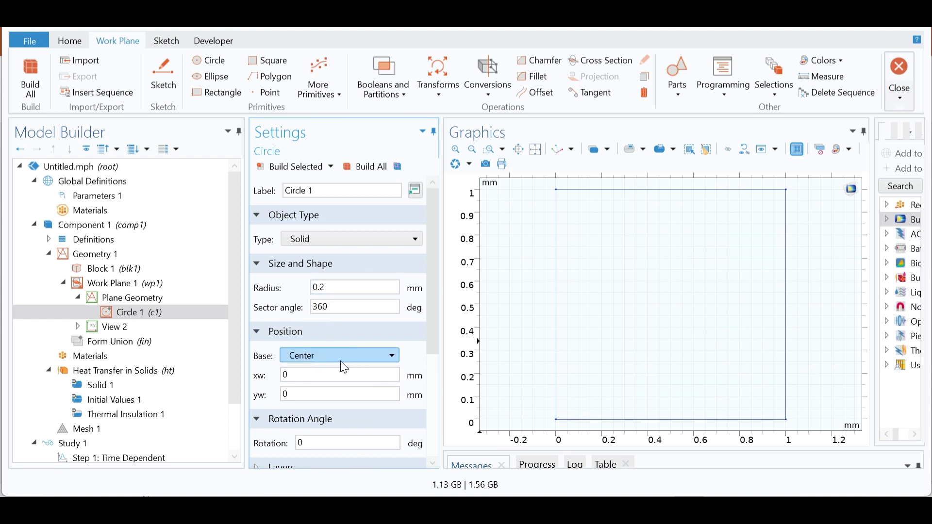
{"action": "mouse_move", "coordinate": [431, 349]}
{"action": "left_mouse_down"}
{"action": "mouse_move", "coordinate": [431, 369]}
{"action": "mouse_move", "coordinate": [428, 344]}
{"action": "left_mouse_up"}
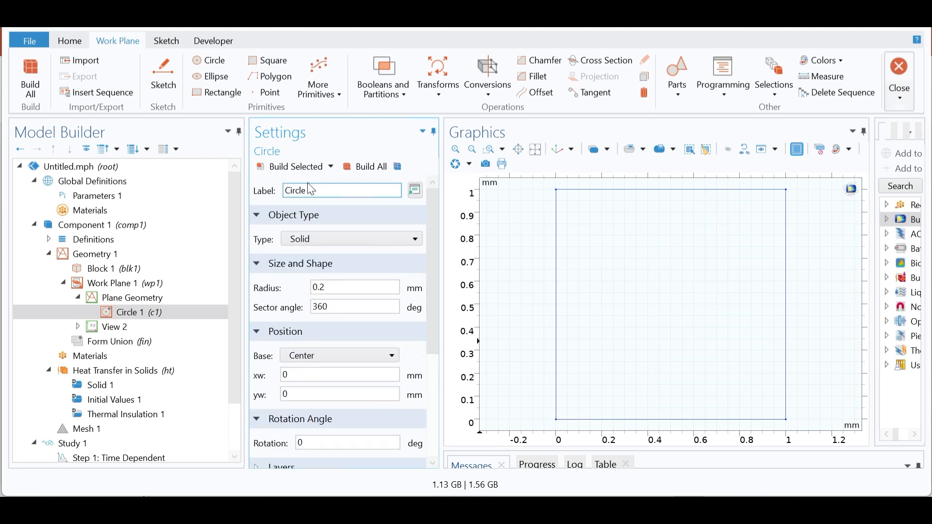
{"action": "left_click", "coordinate": [298, 167]}
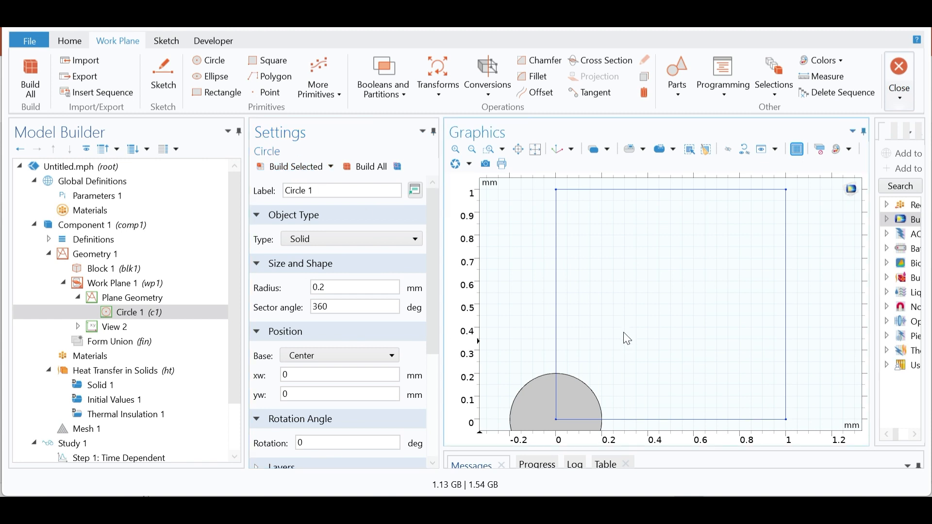
{"action": "right_click_drag", "start_coordinate": [626, 338], "coordinate": [623, 297]}
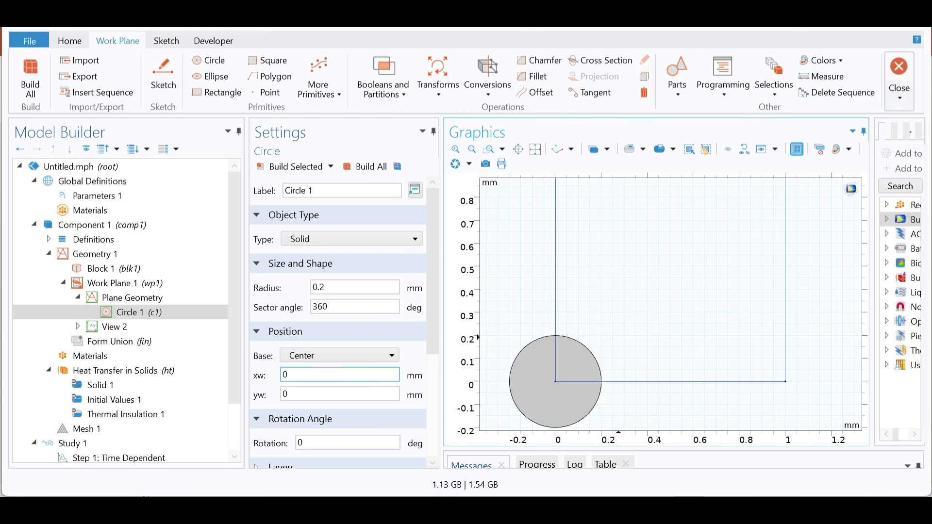
Step: Set the circle's center to xw 0.4 mm and yw 0.5 mm and rebuild it
{"action": "left_click", "coordinate": [288, 375]}
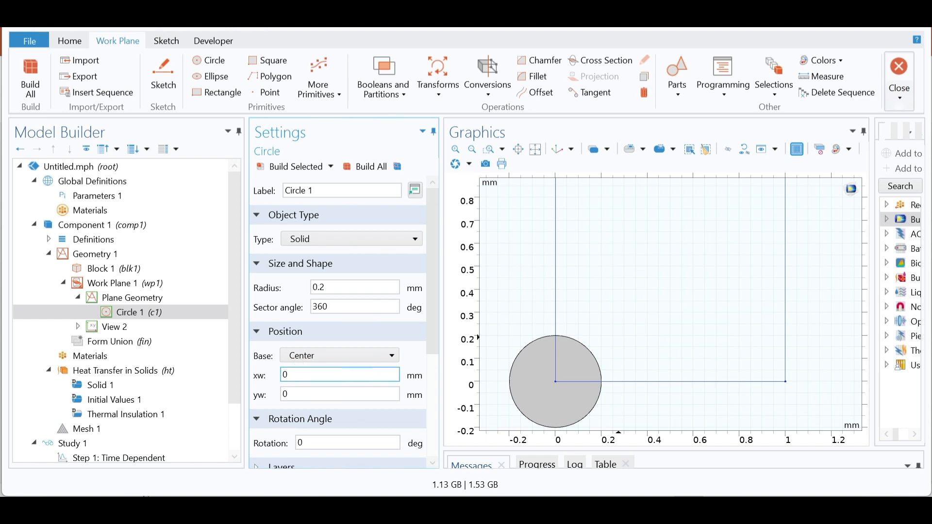
{"action": "left_click", "coordinate": [301, 375]}
{"action": "key", "text": "BackSpace"}
{"action": "type", "text": "0.4"}
{"action": "left_click", "coordinate": [298, 392]}
{"action": "key", "text": "BackSpace"}
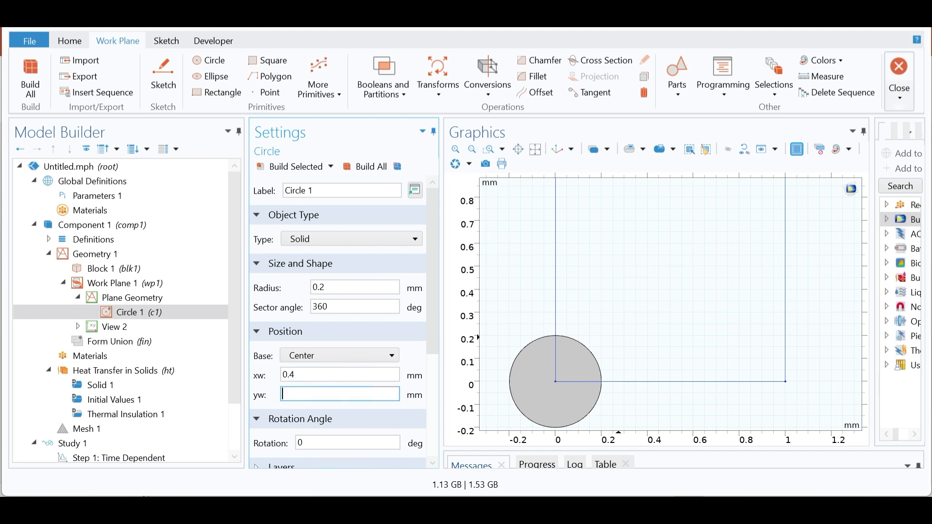
{"action": "type", "text": "0.5"}
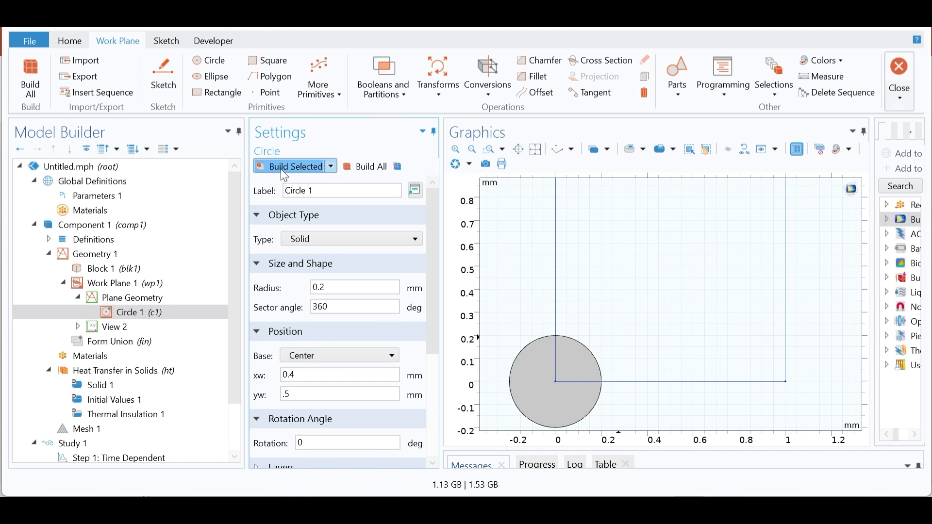
{"action": "left_click", "coordinate": [280, 166]}
{"action": "left_click_drag", "start_coordinate": [524, 283], "coordinate": [547, 320]}
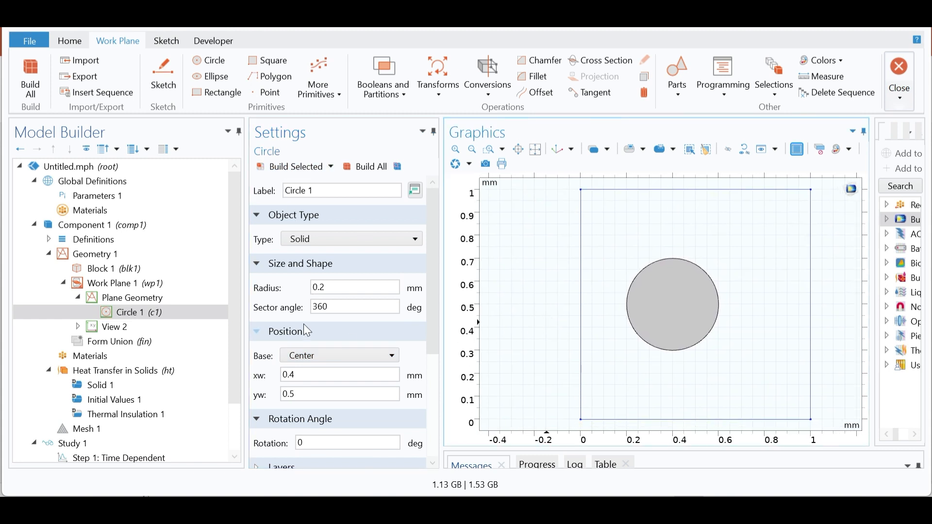
Step: Add an Extrude of the work plane circle with a distance of 1 mm from the plane
{"action": "left_click", "coordinate": [116, 289]}
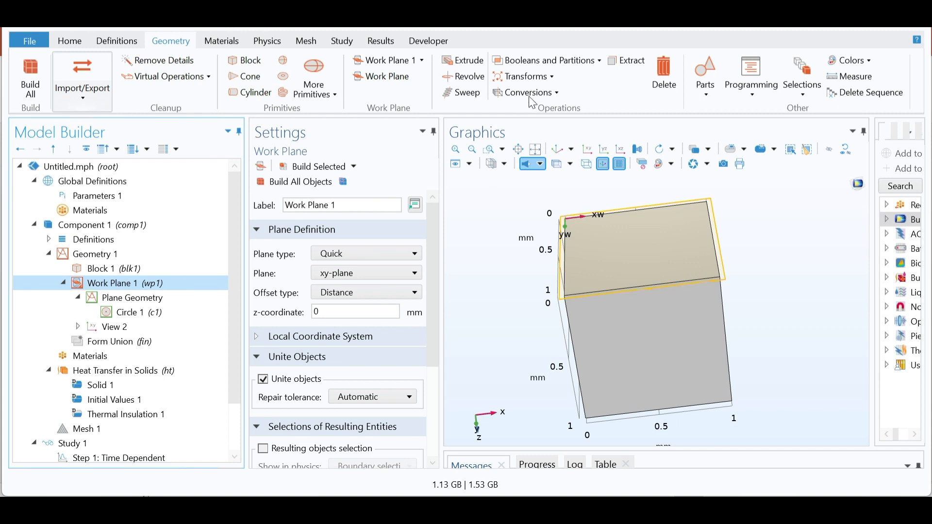
{"action": "left_click", "coordinate": [598, 70]}
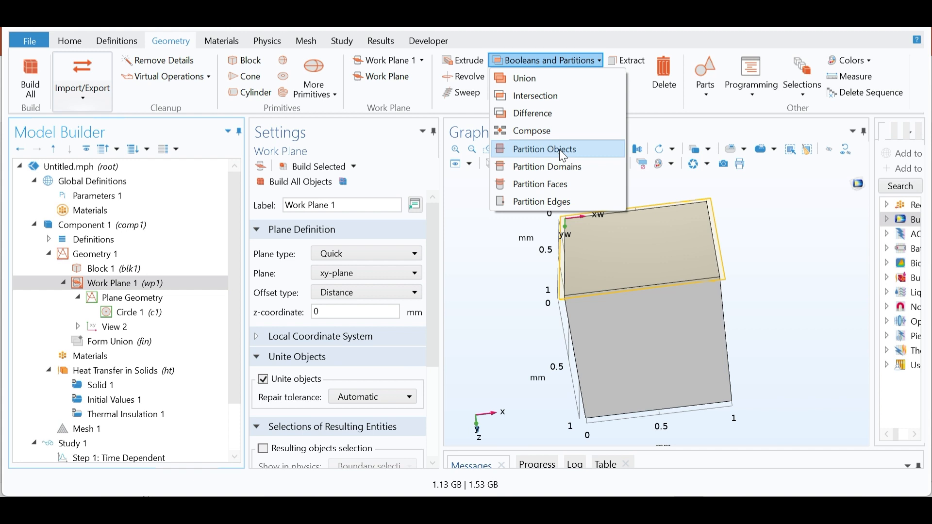
{"action": "left_click", "coordinate": [495, 245]}
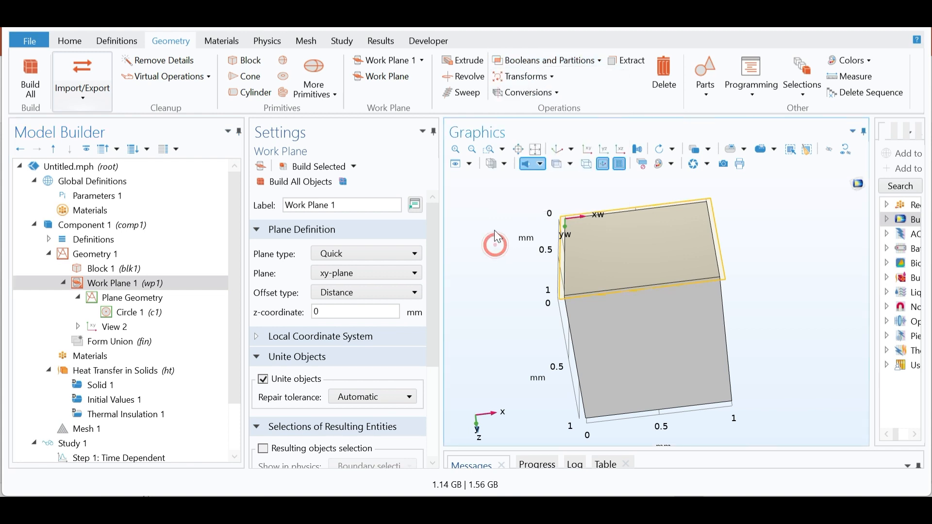
{"action": "left_click", "coordinate": [464, 61]}
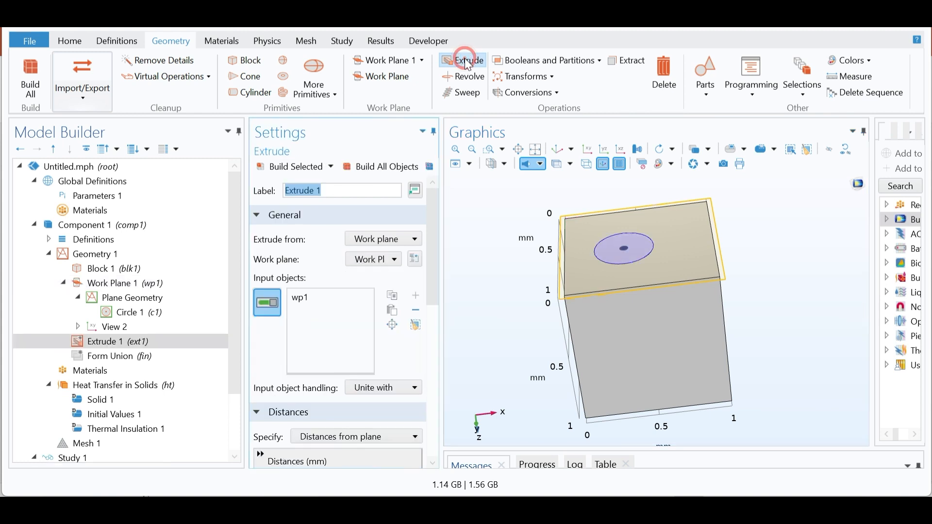
{"action": "left_click_drag", "start_coordinate": [433, 282], "coordinate": [446, 344]}
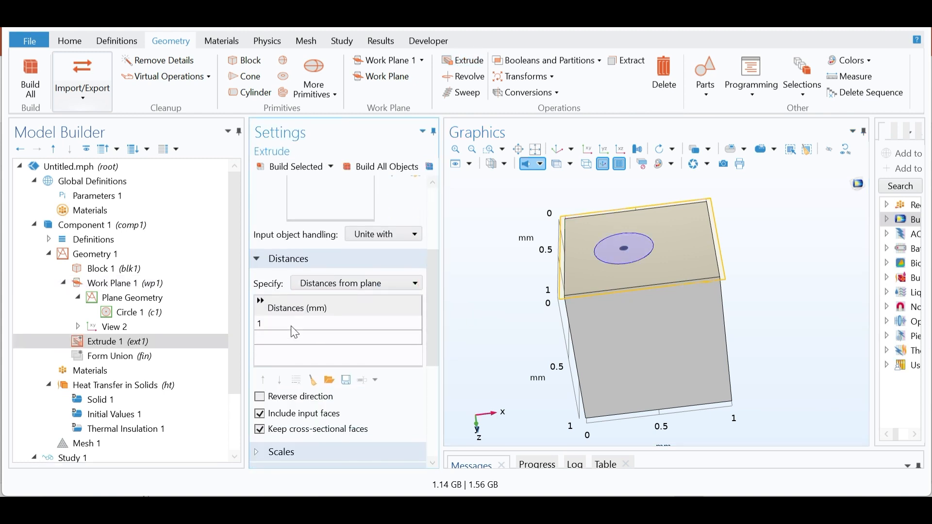
{"action": "mouse_move", "coordinate": [430, 331]}
{"action": "left_mouse_down"}
{"action": "mouse_move", "coordinate": [427, 305]}
{"action": "mouse_move", "coordinate": [426, 334]}
{"action": "left_mouse_up"}
Step: Try the extrusion in the reverse direction, build it and inspect the cylinder relative to the block
{"action": "left_click", "coordinate": [259, 411]}
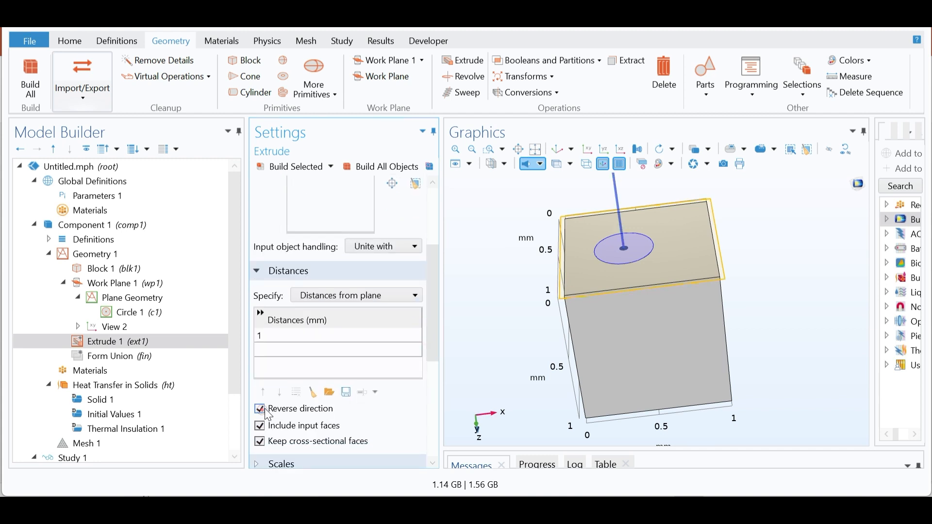
{"action": "left_click", "coordinate": [281, 168]}
{"action": "left_click_drag", "start_coordinate": [468, 303], "coordinate": [484, 299]}
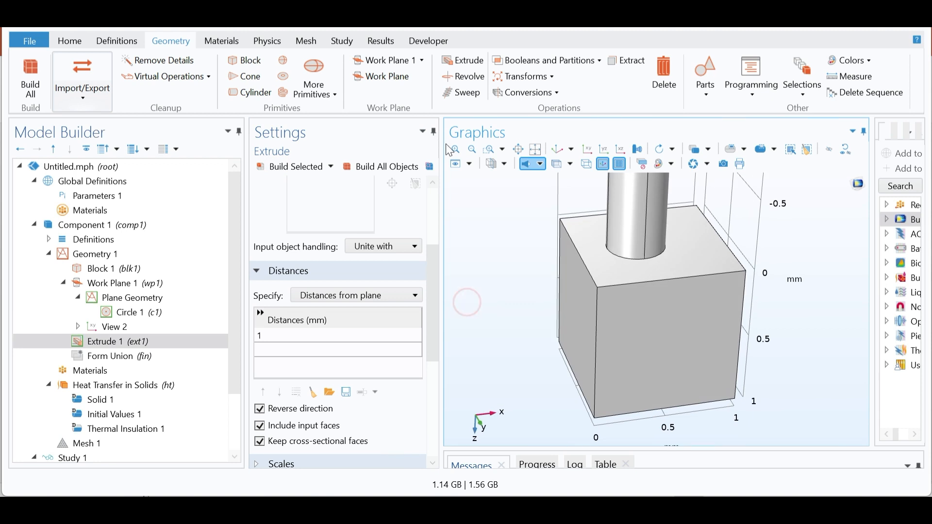
{"action": "left_click", "coordinate": [472, 150]}
{"action": "left_click_drag", "start_coordinate": [490, 233], "coordinate": [510, 265]}
{"action": "right_click_drag", "start_coordinate": [511, 265], "coordinate": [508, 252]}
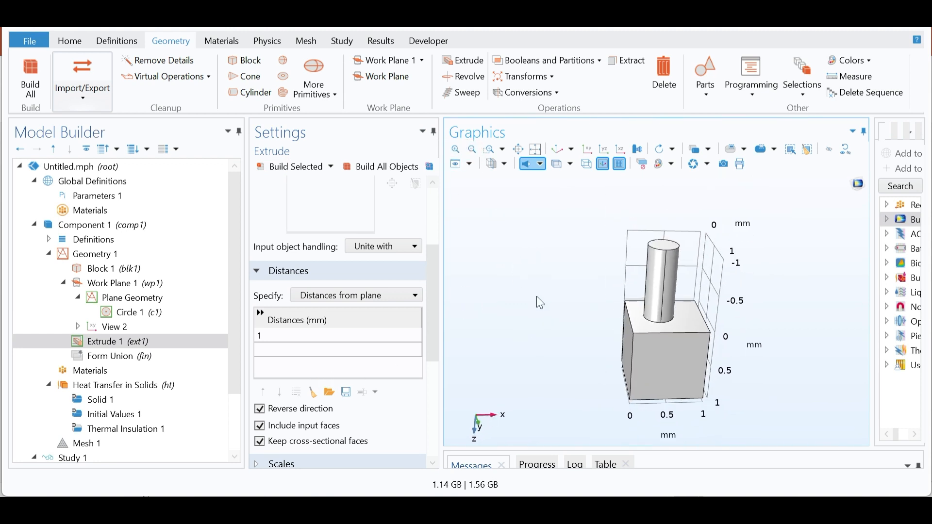
{"action": "left_click_drag", "start_coordinate": [540, 303], "coordinate": [537, 298]}
Step: Turn off the extrusion's reverse direction and rebuild it so the cylinder runs through the block
{"action": "left_click", "coordinate": [261, 409]}
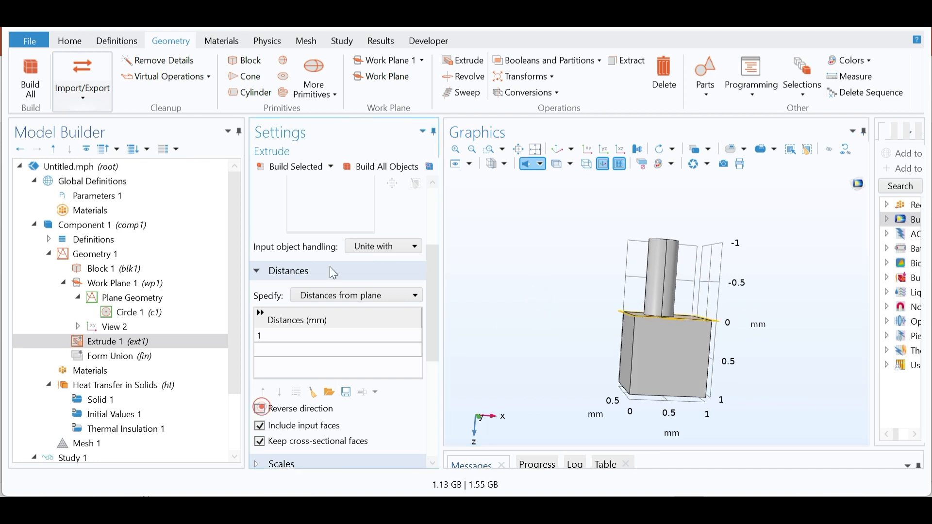
{"action": "left_click", "coordinate": [272, 167]}
{"action": "left_click_drag", "start_coordinate": [537, 225], "coordinate": [554, 275]}
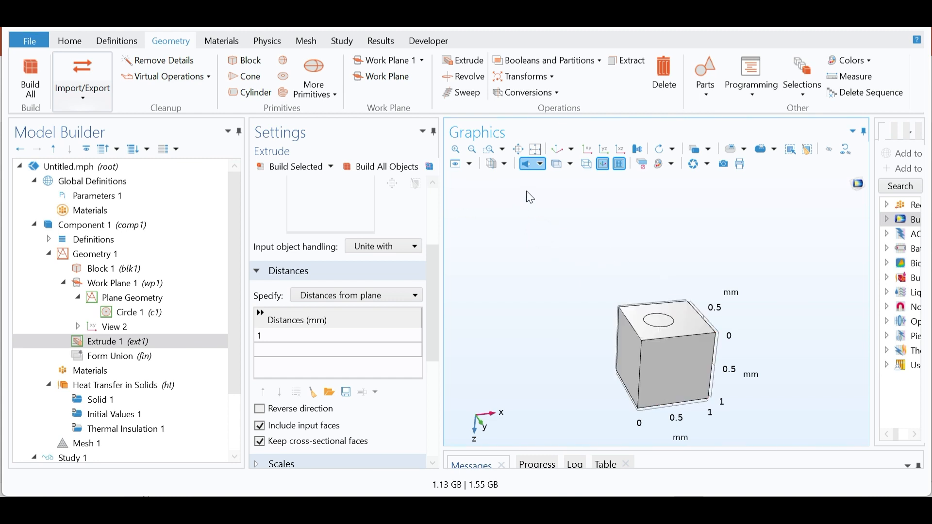
Step: Create a Difference that subtracts the extruded cylinder ext1 from the block blk1, build it and inspect the hole
{"action": "left_click", "coordinate": [537, 65]}
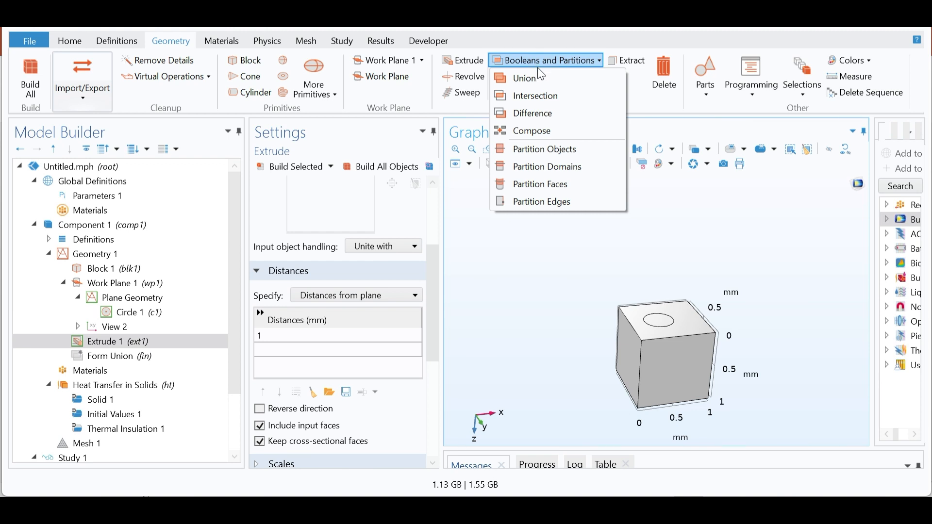
{"action": "left_click", "coordinate": [547, 111]}
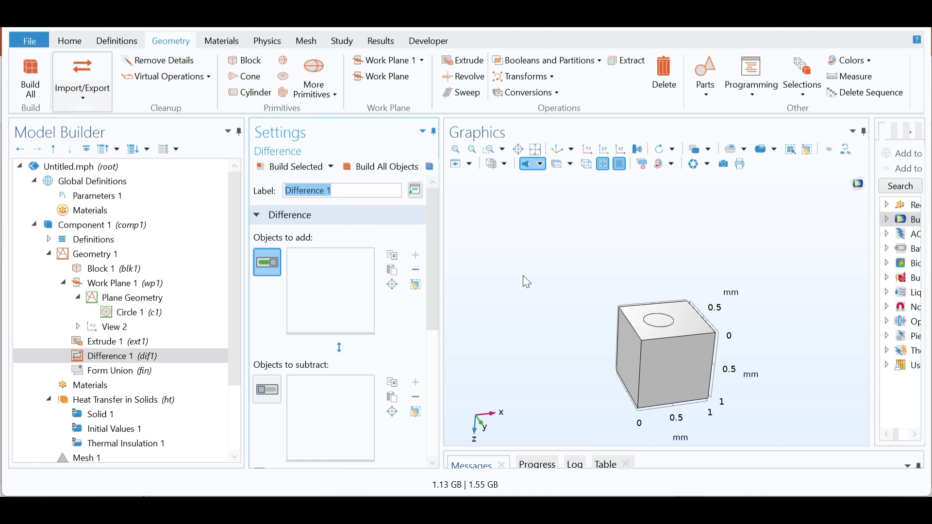
{"action": "left_click", "coordinate": [647, 349]}
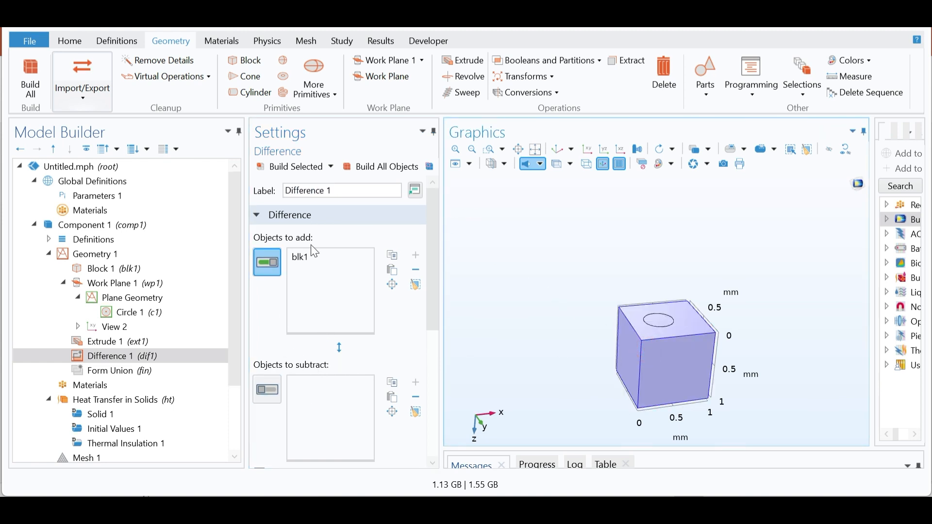
{"action": "left_click", "coordinate": [267, 390]}
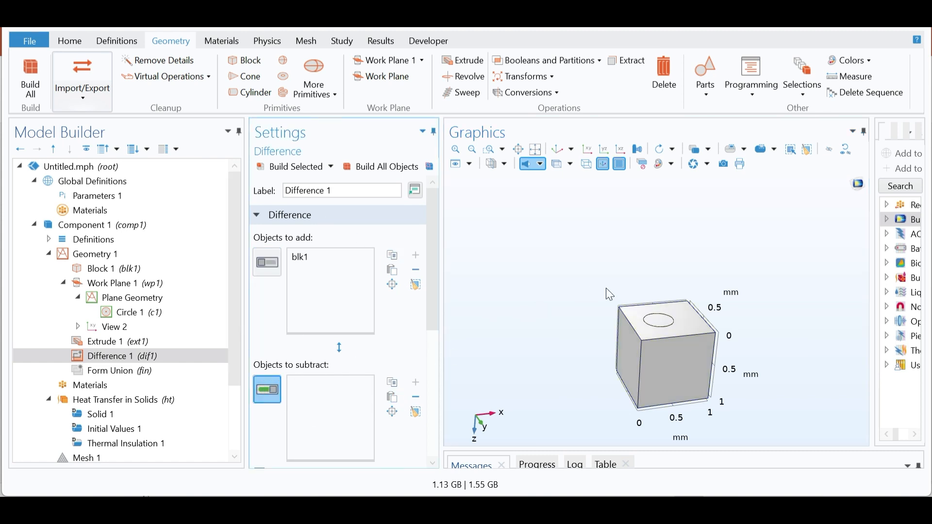
{"action": "left_click", "coordinate": [662, 323]}
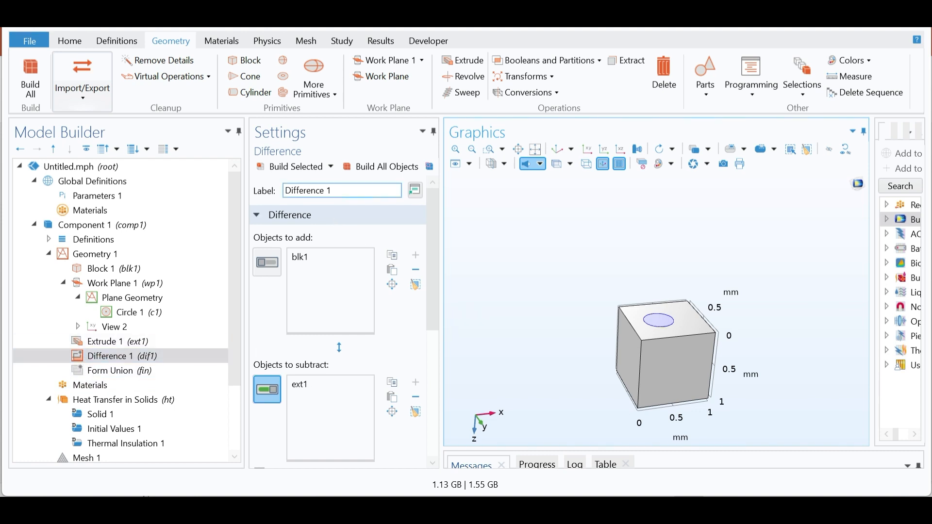
{"action": "left_click", "coordinate": [292, 165]}
{"action": "left_click_drag", "start_coordinate": [510, 277], "coordinate": [537, 370]}
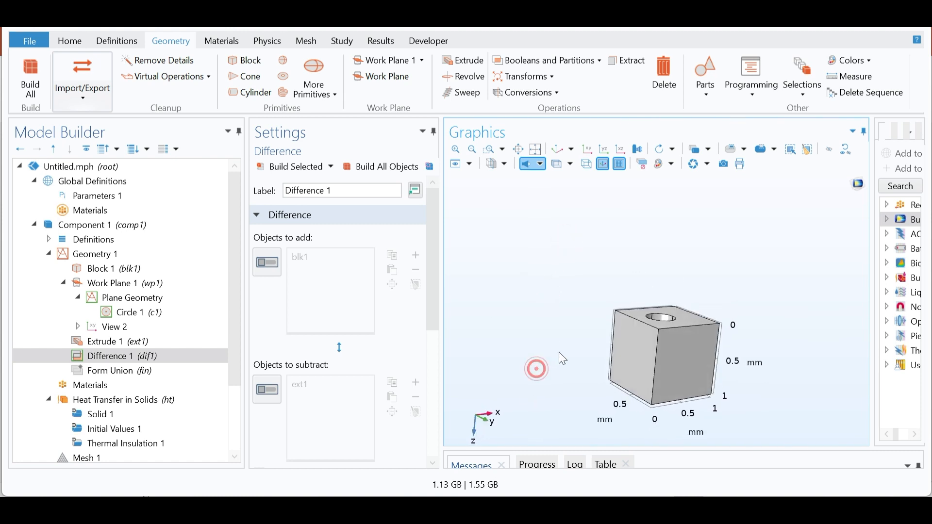
{"action": "left_click_drag", "start_coordinate": [548, 331], "coordinate": [548, 331]}
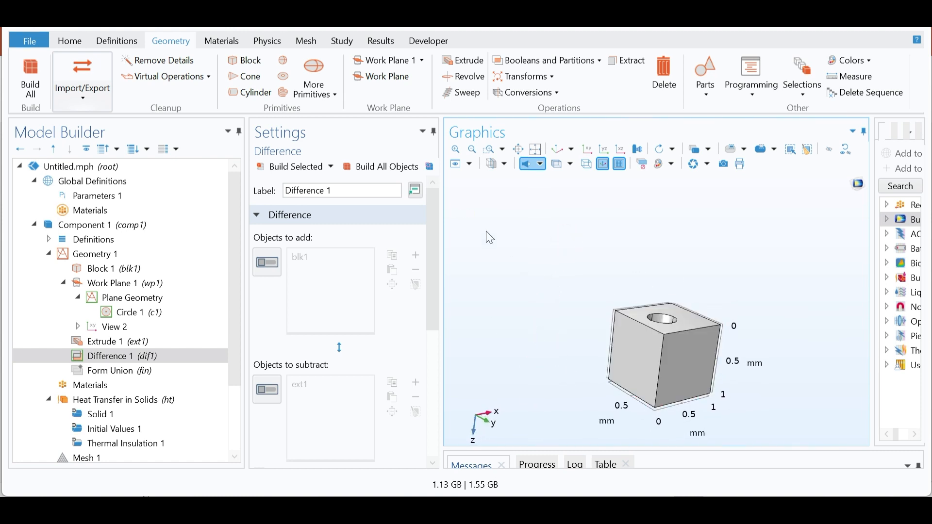
Step: Add a second work plane of type Face parallel on the block's side face (dif1, face 5)
{"action": "left_click", "coordinate": [389, 77]}
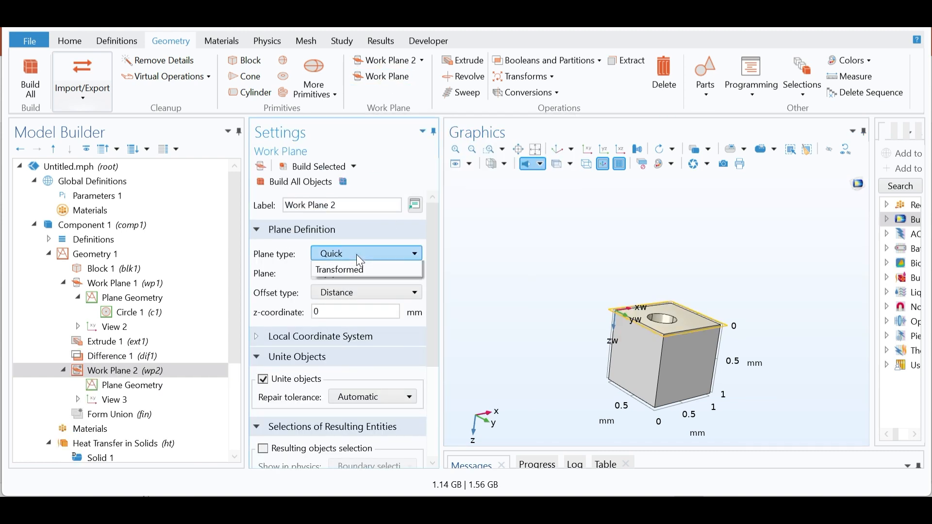
{"action": "left_click", "coordinate": [357, 254]}
{"action": "left_click", "coordinate": [352, 286]}
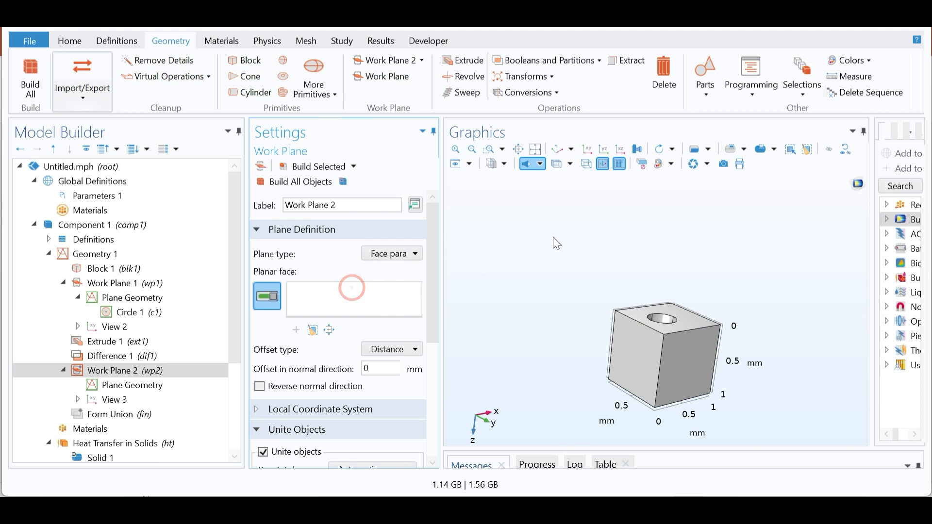
{"action": "left_click", "coordinate": [694, 357]}
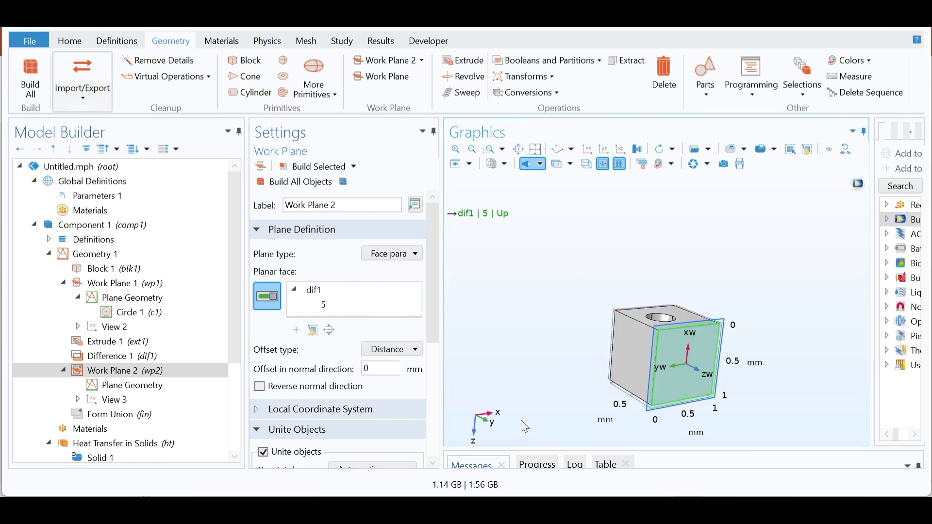
{"action": "left_click", "coordinate": [372, 369]}
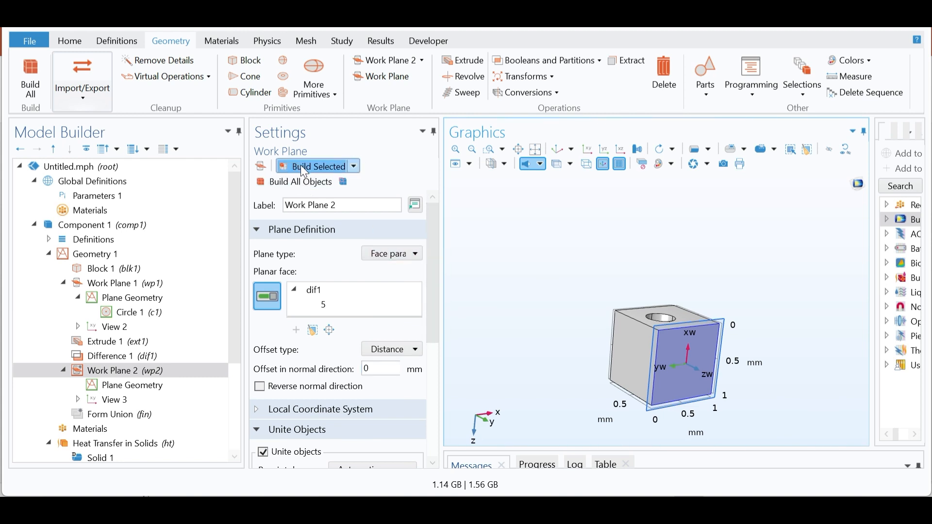
Step: Draw a solid circle of radius 0.2 mm centred at the origin in the second work plane's geometry and build it
{"action": "left_click", "coordinate": [122, 389]}
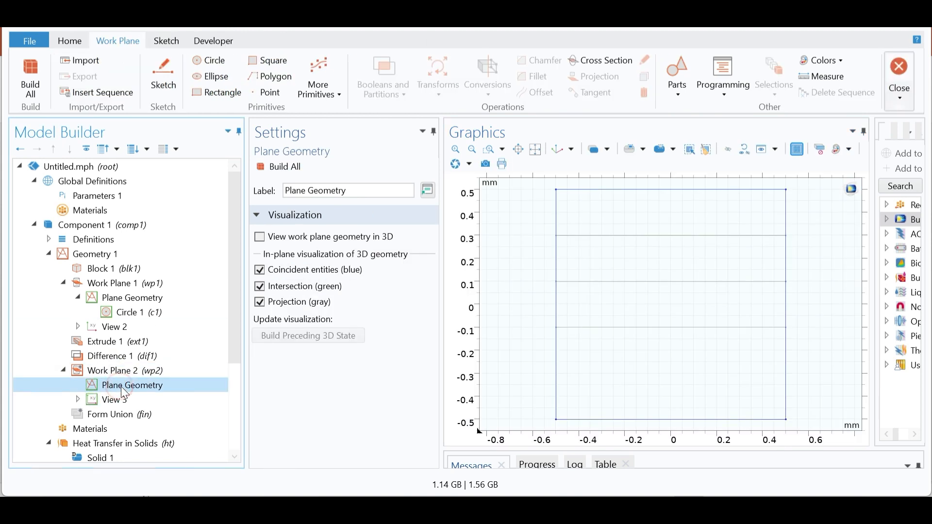
{"action": "left_click", "coordinate": [220, 65]}
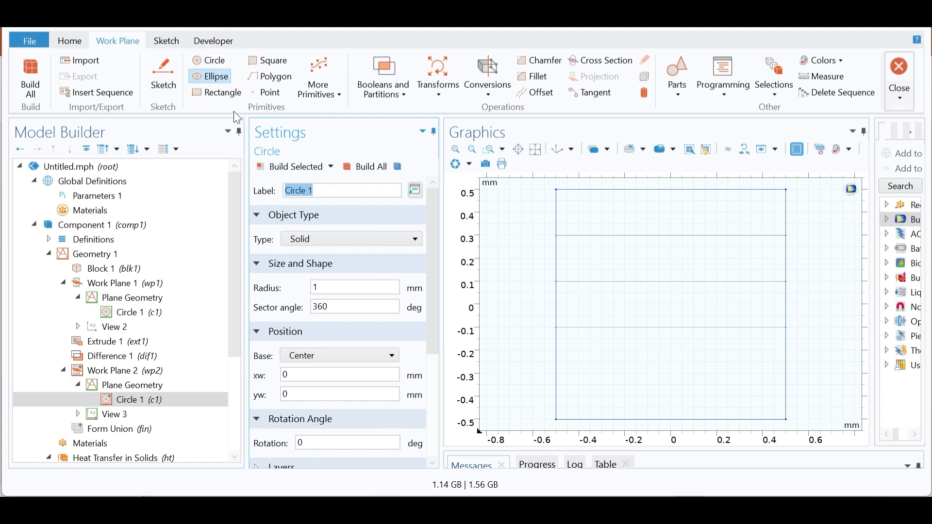
{"action": "left_click", "coordinate": [283, 165]}
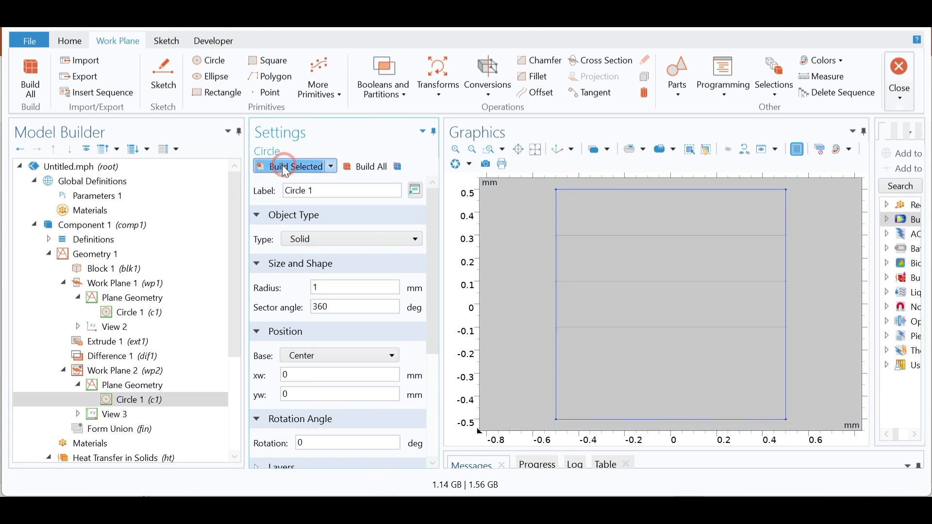
{"action": "left_click", "coordinate": [473, 149]}
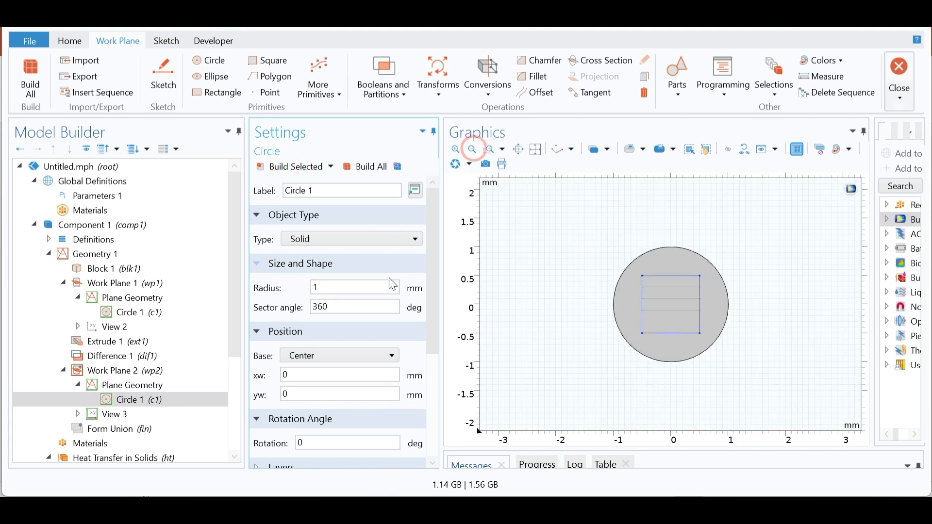
{"action": "left_click", "coordinate": [337, 291]}
{"action": "key", "text": "BackSpace"}
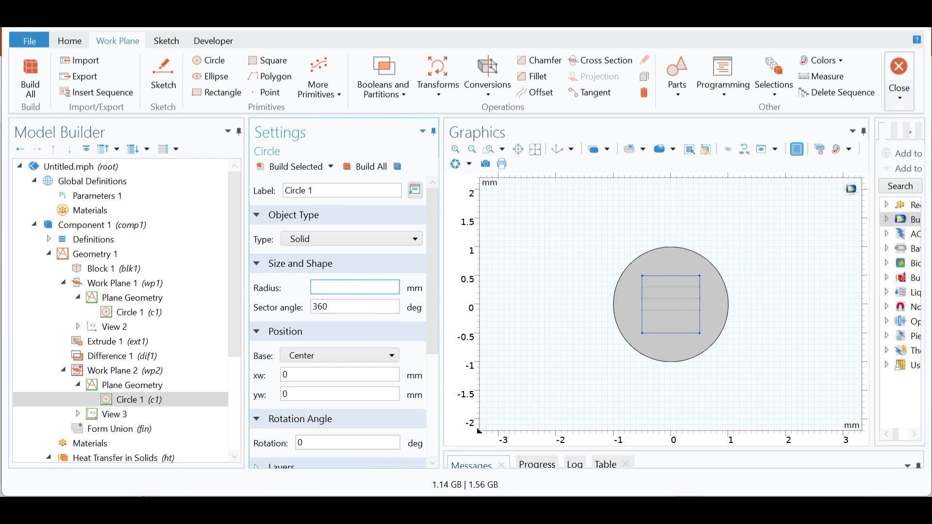
{"action": "type", "text": ".2"}
{"action": "left_click", "coordinate": [297, 165]}
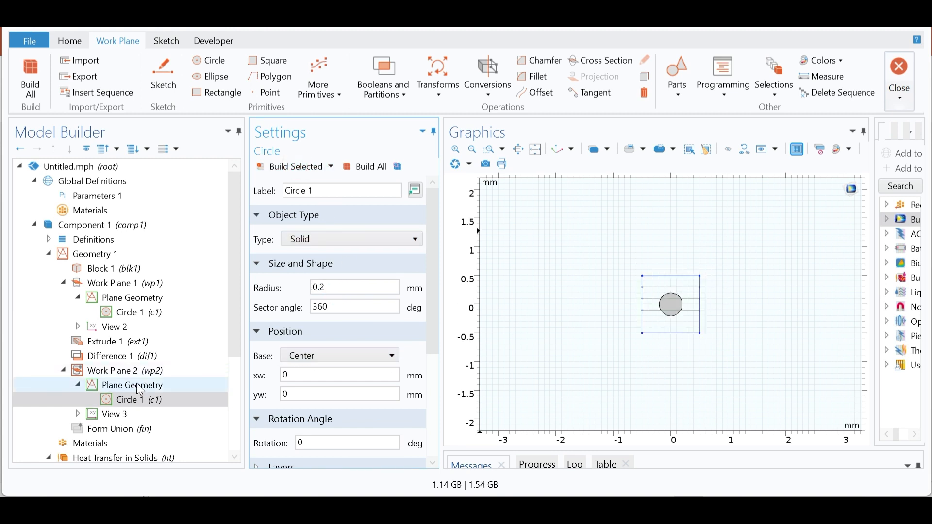
Step: Extrude the circle of work plane wp2 outward from the block's side face, build it and inspect the cylinder
{"action": "left_click", "coordinate": [124, 371]}
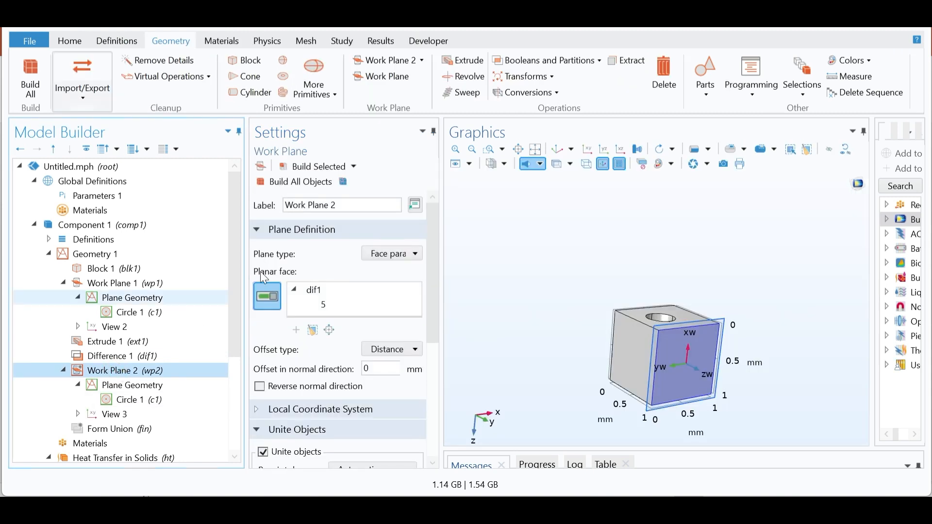
{"action": "left_click", "coordinate": [479, 61]}
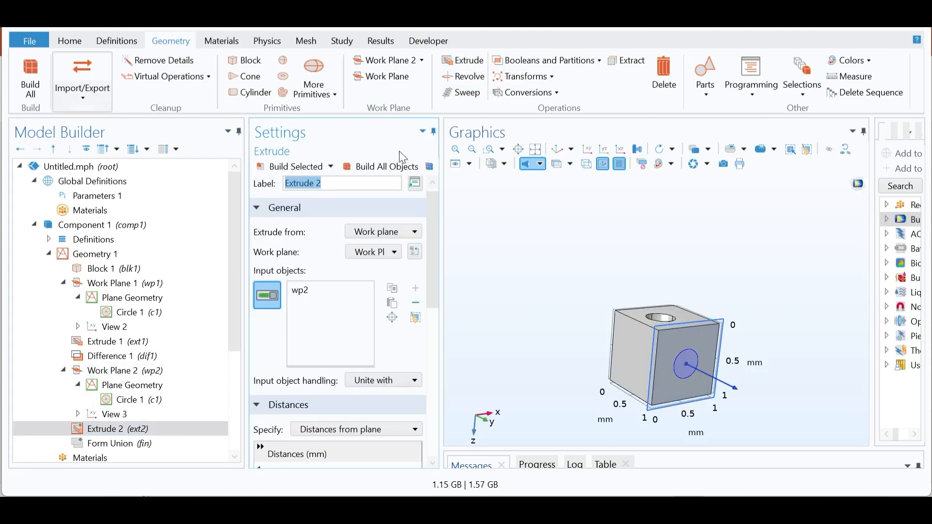
{"action": "left_click", "coordinate": [291, 167]}
{"action": "left_click_drag", "start_coordinate": [611, 259], "coordinate": [636, 286]}
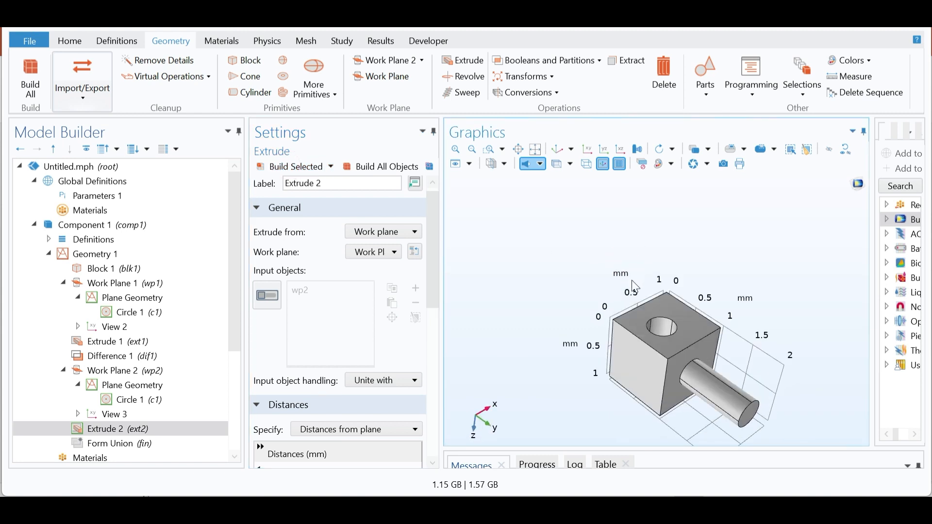
{"action": "mouse_move", "coordinate": [632, 286]}
{"action": "left_mouse_down"}
{"action": "mouse_move", "coordinate": [619, 280]}
{"action": "mouse_move", "coordinate": [575, 315]}
{"action": "left_mouse_up"}
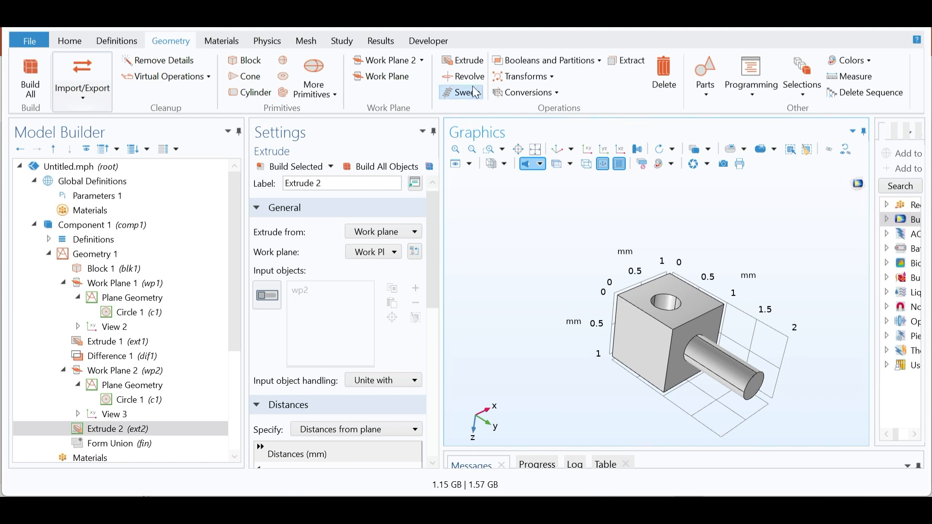
{"action": "left_click", "coordinate": [557, 93]}
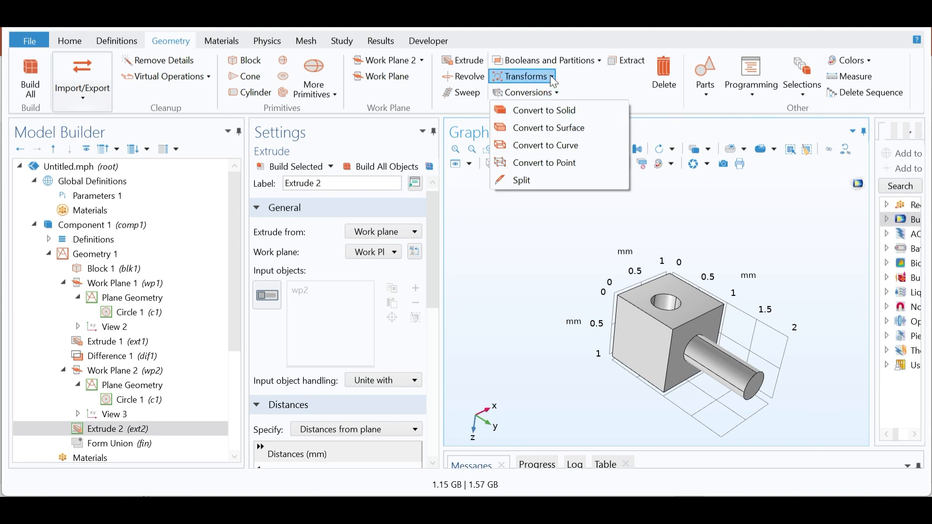
{"action": "left_click", "coordinate": [552, 77]}
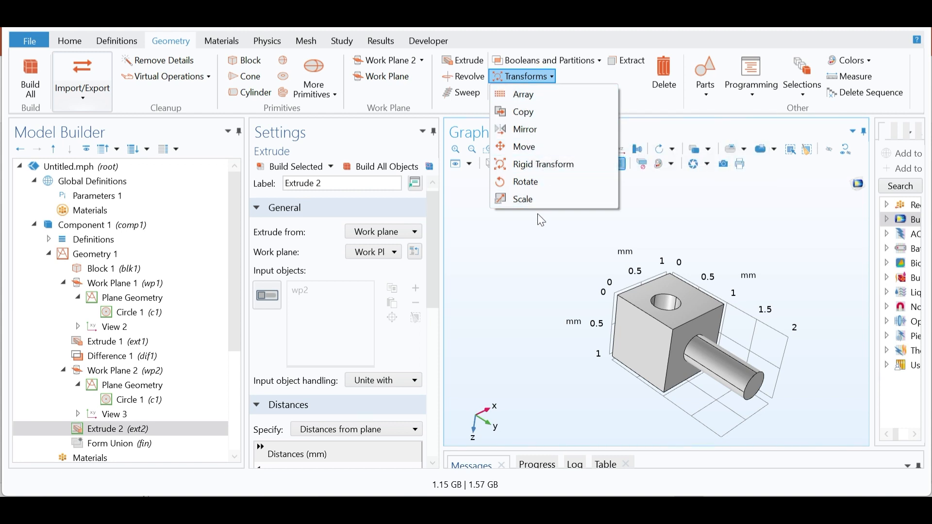
{"action": "left_click", "coordinate": [495, 273]}
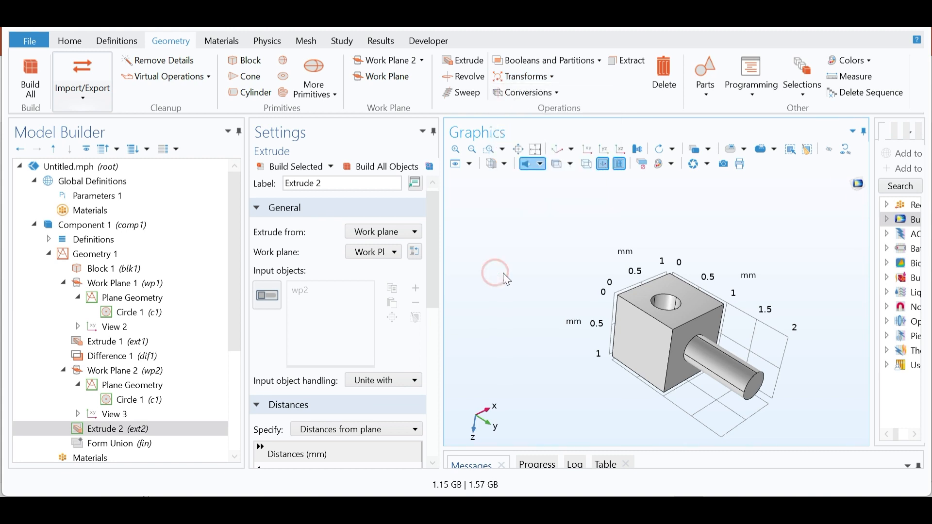
Step: Review the action options of the geometry's Form Union node, keeping Form a union
{"action": "left_click_drag", "start_coordinate": [233, 281], "coordinate": [241, 319]}
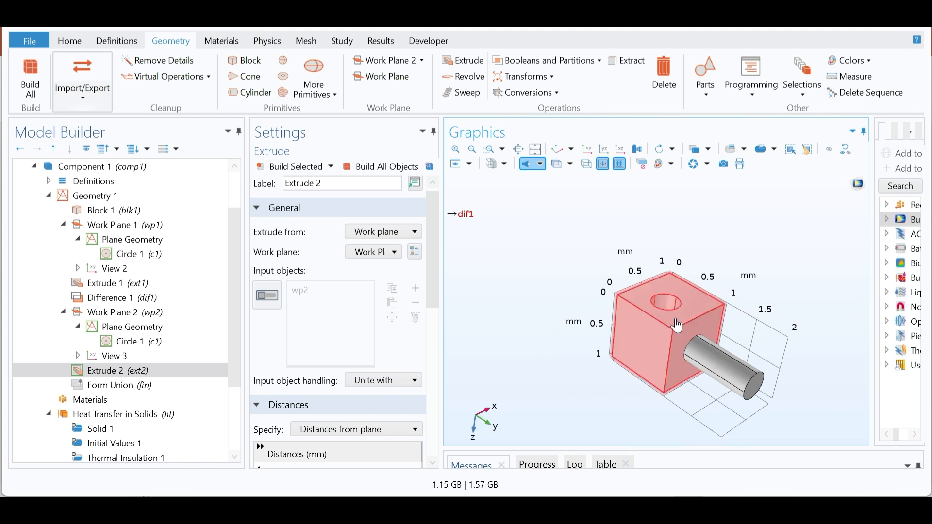
{"action": "left_click", "coordinate": [128, 390]}
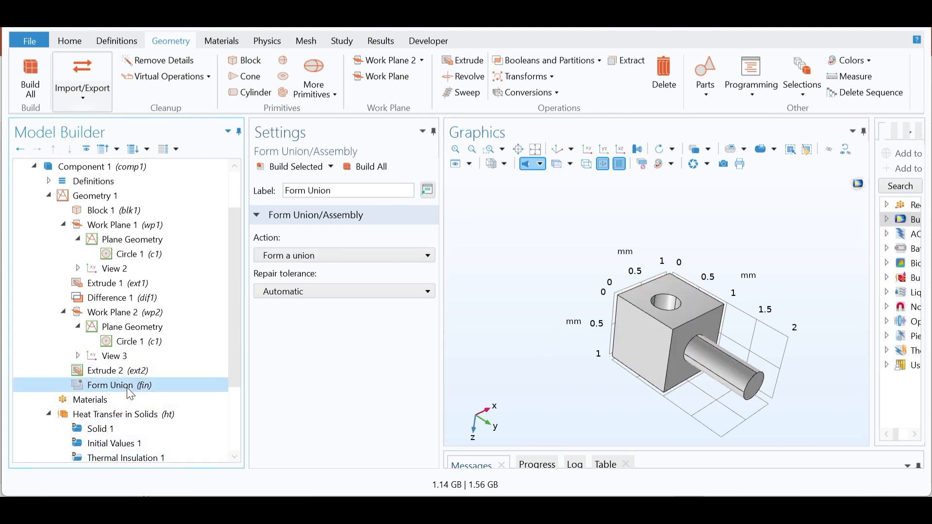
{"action": "left_click", "coordinate": [312, 249]}
{"action": "left_click", "coordinate": [327, 342]}
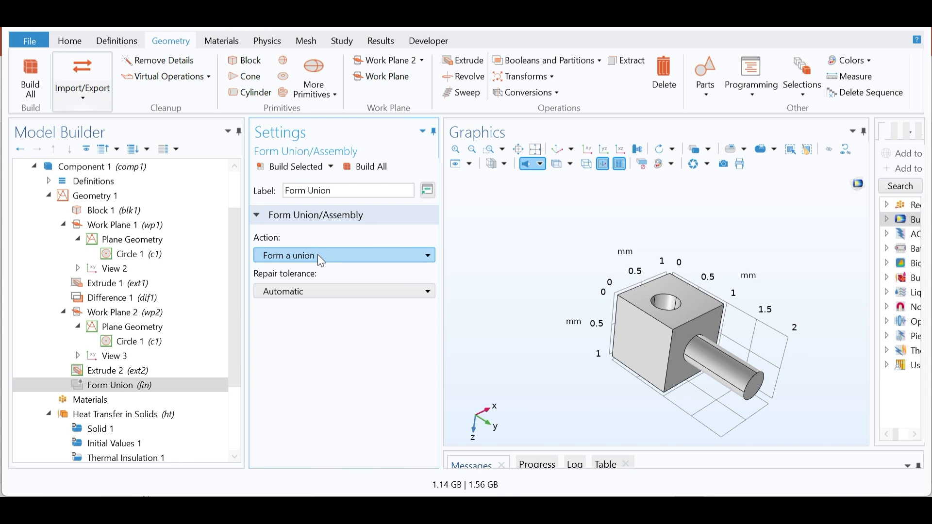
{"action": "left_click_drag", "start_coordinate": [544, 341], "coordinate": [547, 339]}
{"action": "right_click_drag", "start_coordinate": [546, 345], "coordinate": [543, 311]}
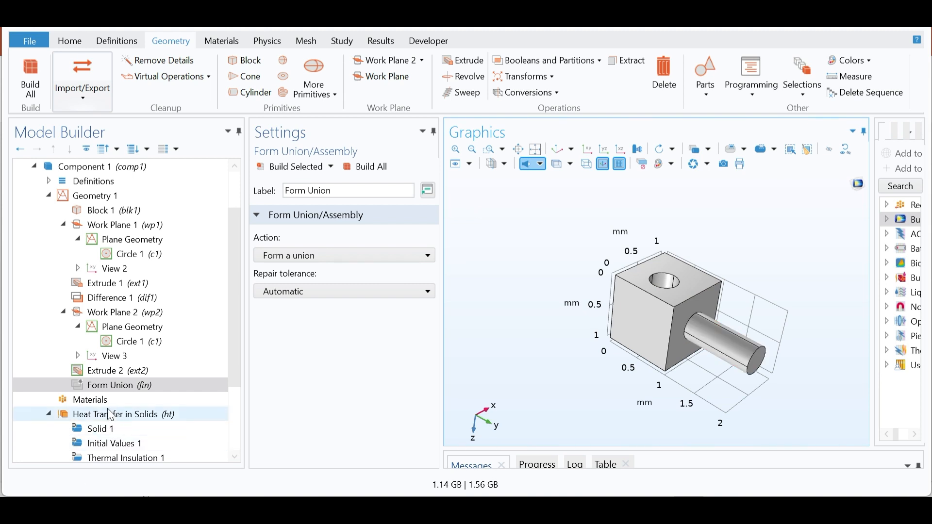
Step: Open the component's Materials, widen the material library pane and expand the Built-in materials
{"action": "left_click", "coordinate": [95, 401]}
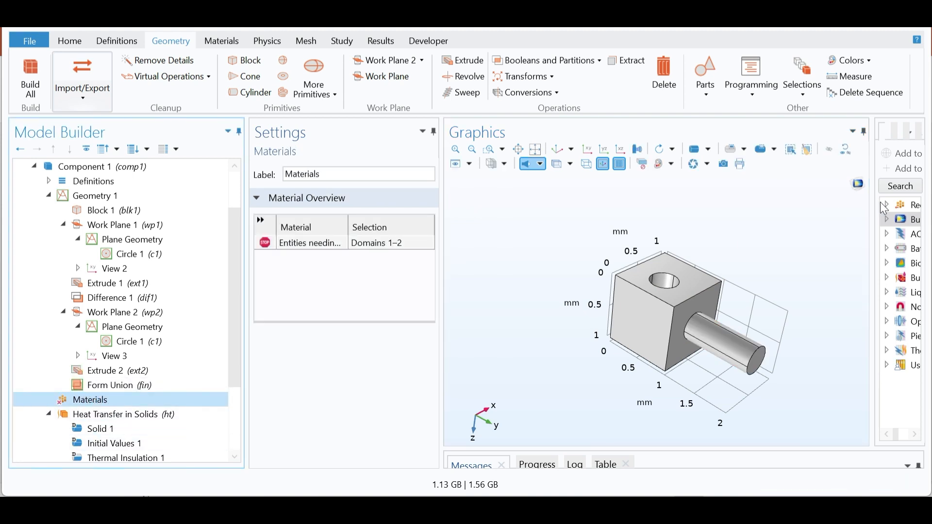
{"action": "left_click_drag", "start_coordinate": [878, 215], "coordinate": [768, 215]}
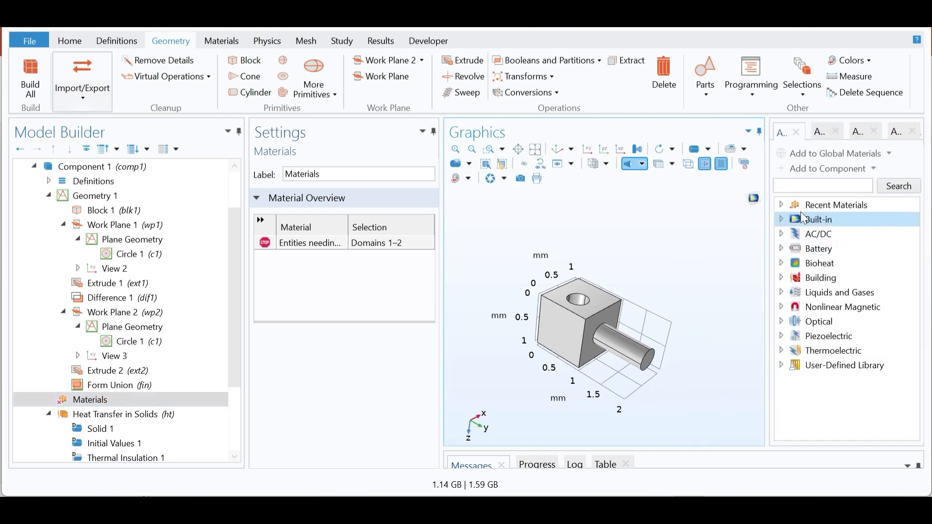
{"action": "left_click", "coordinate": [782, 220]}
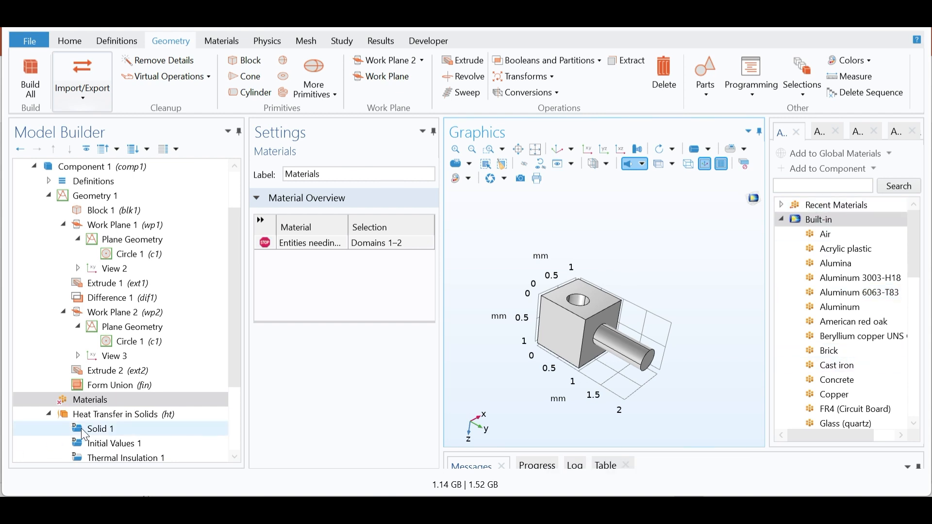
Step: Add a blank material to all domains and examine the properties required in its Material Contents
{"action": "right_click", "coordinate": [91, 401]}
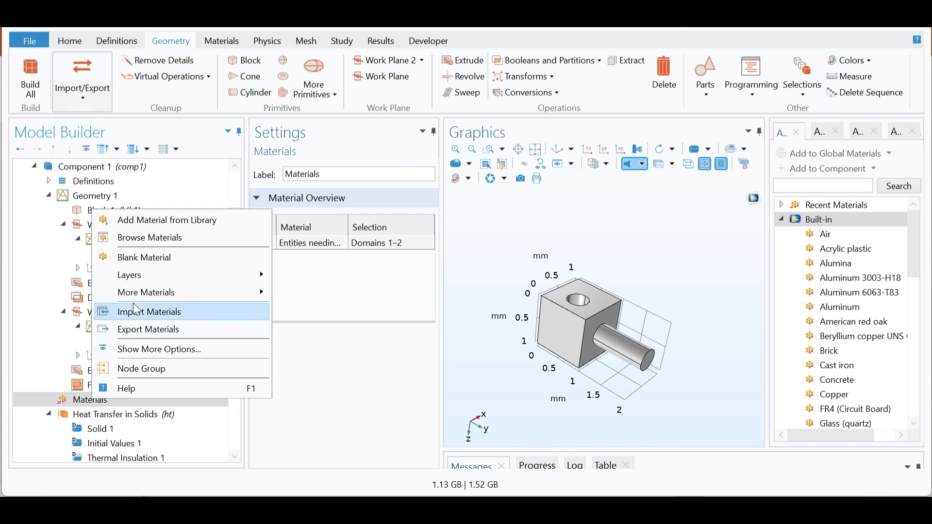
{"action": "left_click", "coordinate": [156, 263]}
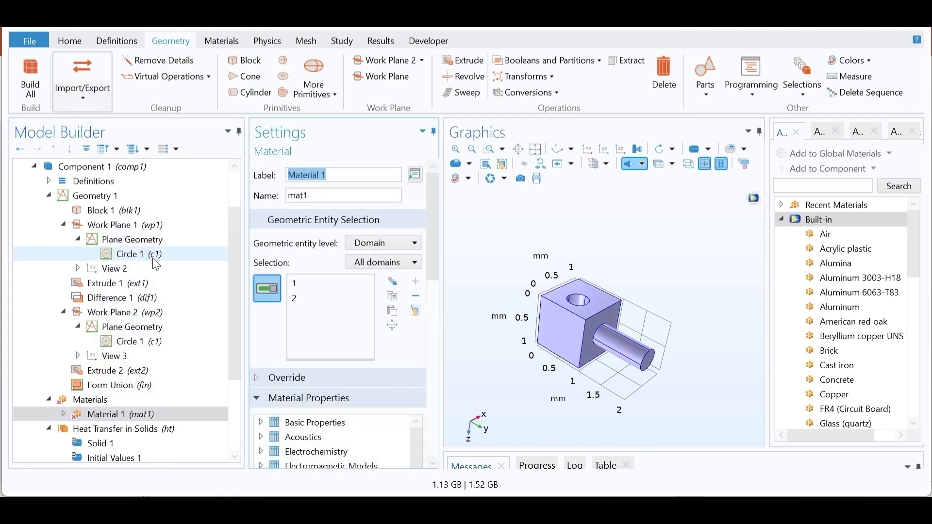
{"action": "left_click_drag", "start_coordinate": [434, 261], "coordinate": [439, 279]}
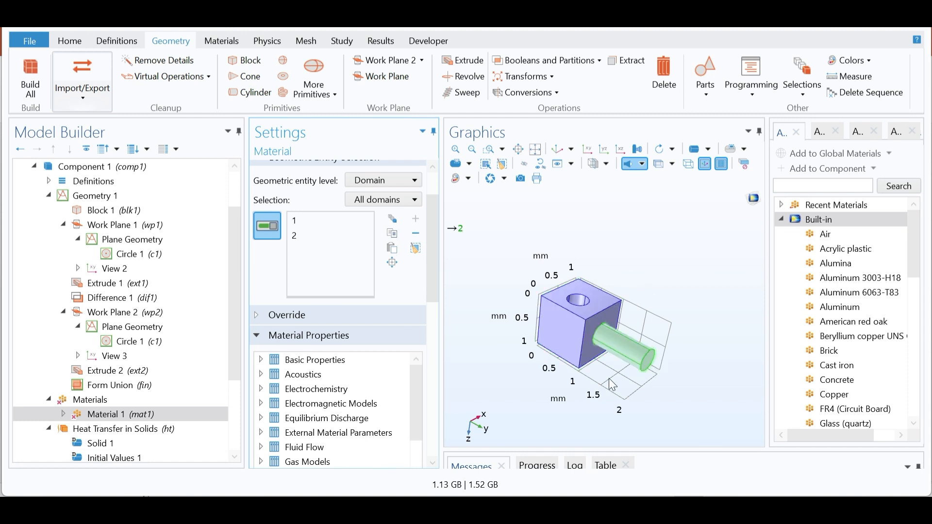
{"action": "left_click_drag", "start_coordinate": [443, 344], "coordinate": [467, 347]}
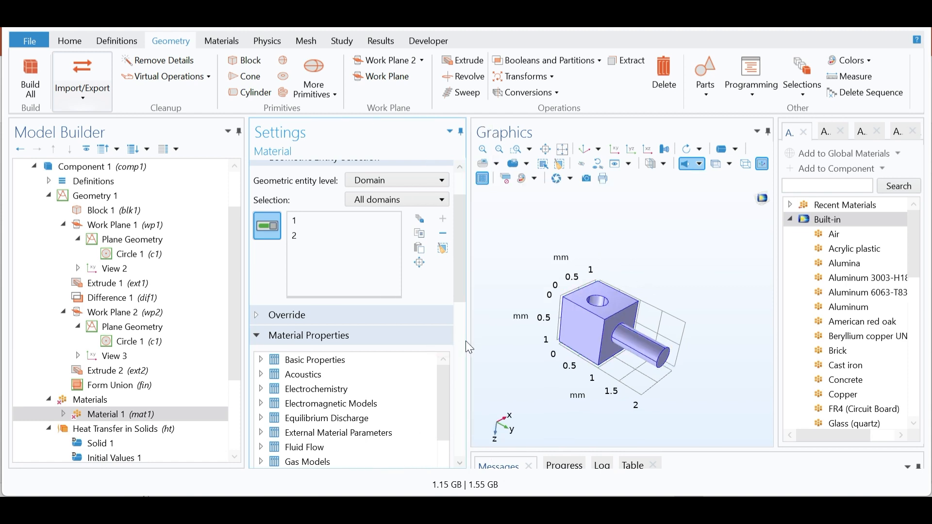
{"action": "left_click_drag", "start_coordinate": [457, 287], "coordinate": [473, 407]}
{"action": "left_click_drag", "start_coordinate": [469, 307], "coordinate": [508, 295]}
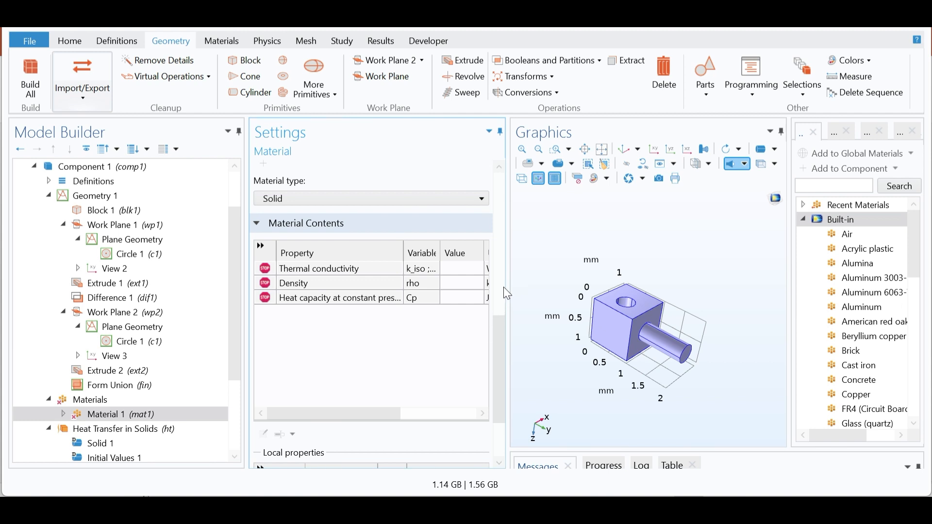
Step: Delete the blank material from the component
{"action": "right_click", "coordinate": [121, 418]}
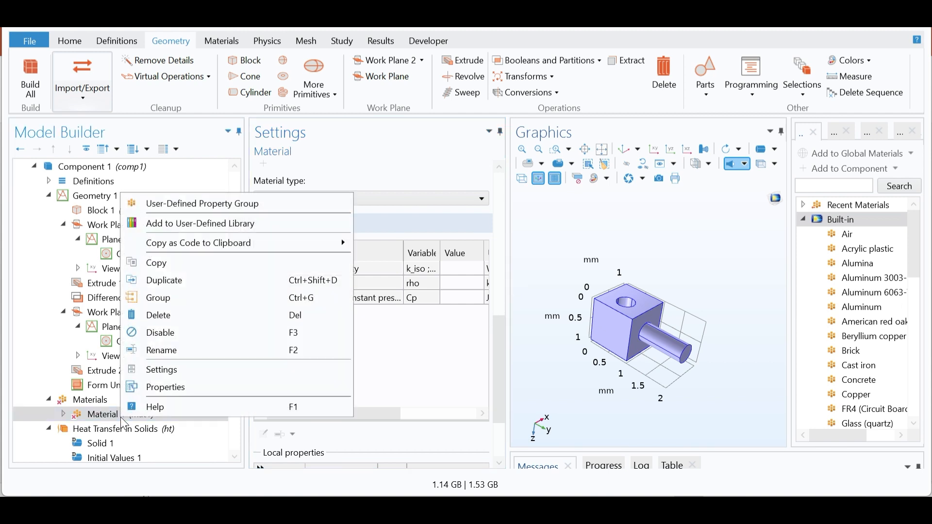
{"action": "left_click", "coordinate": [165, 316]}
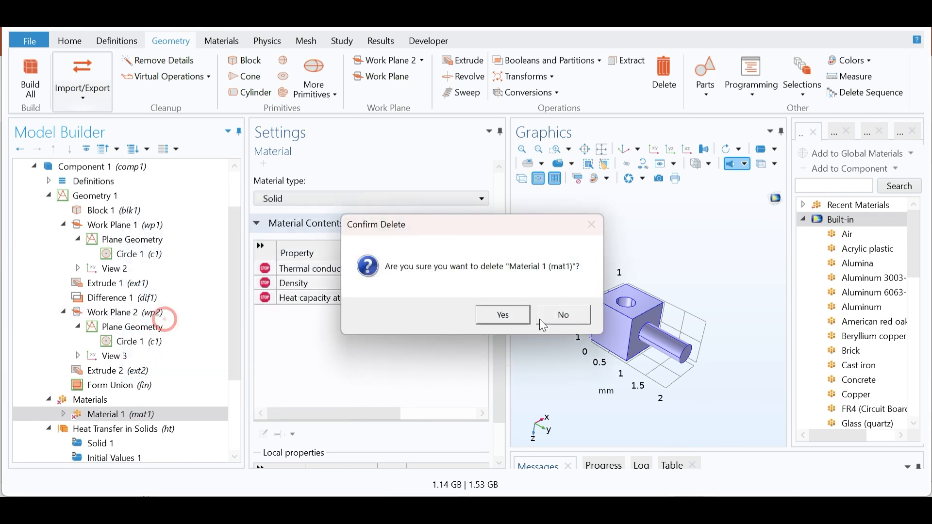
{"action": "left_click", "coordinate": [513, 315]}
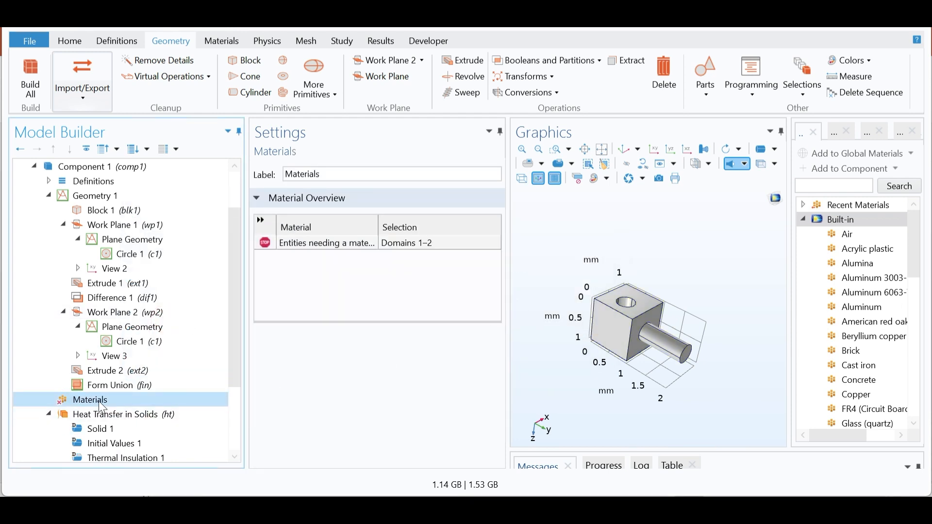
Step: Add the built-in Aluminum material to the component and examine its material properties
{"action": "left_click", "coordinate": [849, 306]}
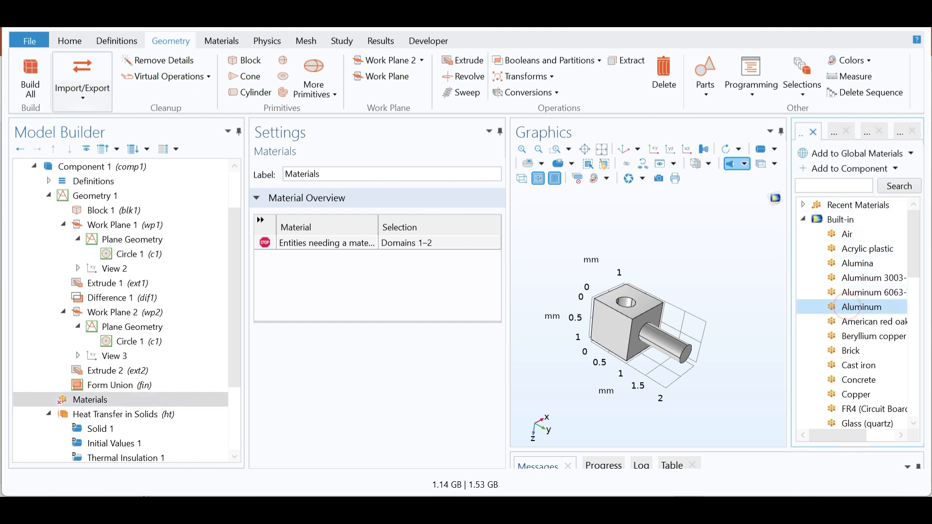
{"action": "left_click", "coordinate": [844, 170]}
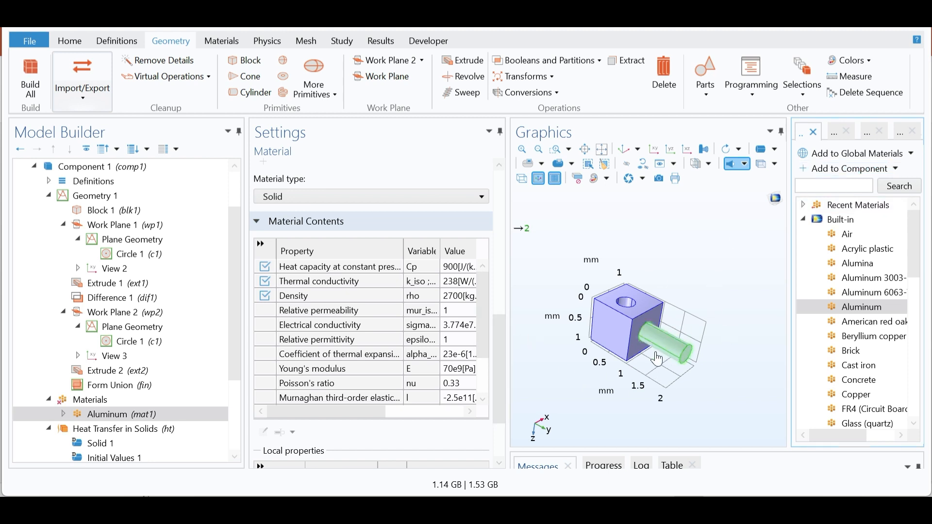
{"action": "scroll", "coordinate": [503, 339], "scroll_direction": "down", "scroll_amount": 3}
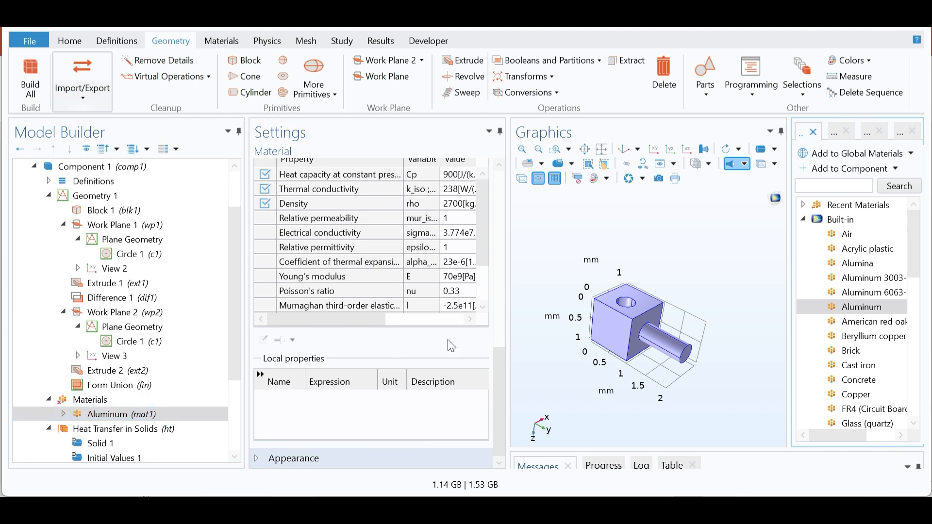
Step: Remove domain 2, the cylinder, from the Aluminum material's domain selection so it covers only the block
{"action": "left_click_drag", "start_coordinate": [499, 363], "coordinate": [506, 200]}
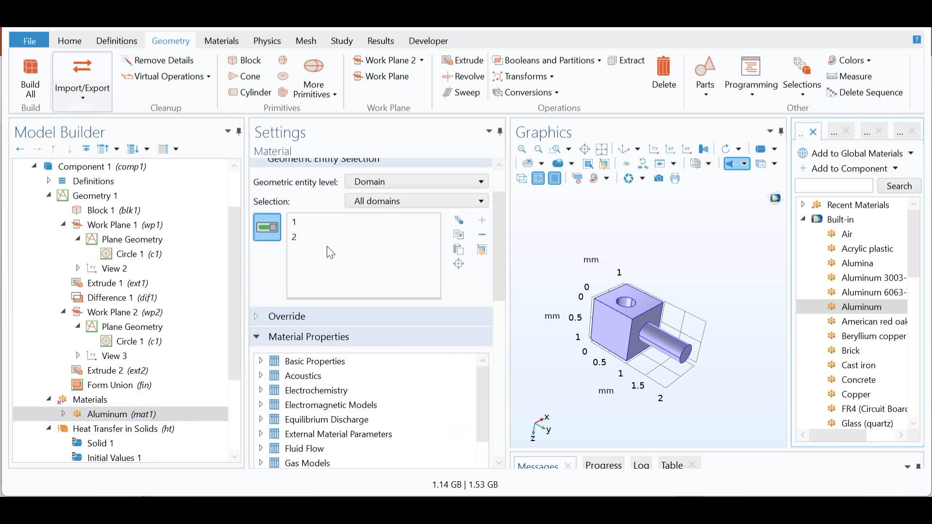
{"action": "left_click", "coordinate": [324, 244]}
{"action": "left_click", "coordinate": [482, 234]}
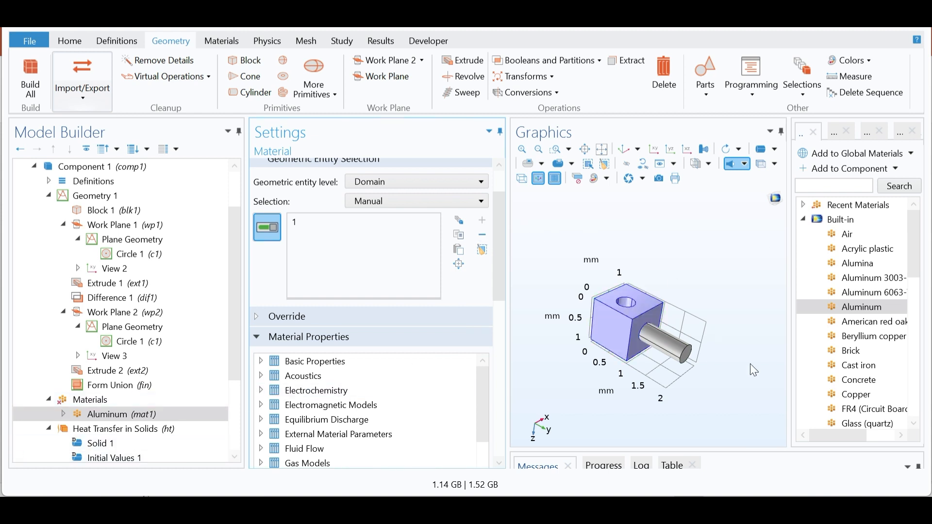
Step: Add the built-in Cast iron material to the component and assign it to the cylinder, domain 2
{"action": "left_click", "coordinate": [857, 370]}
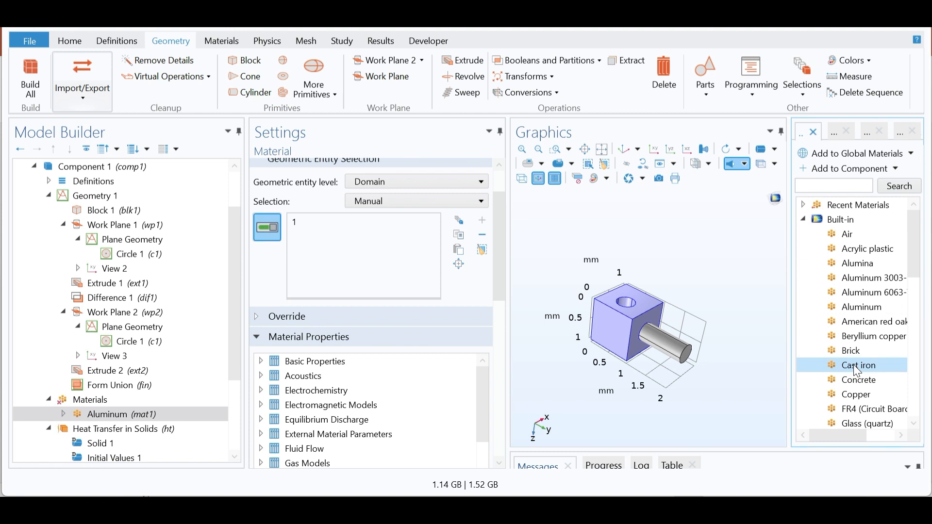
{"action": "left_click", "coordinate": [848, 170]}
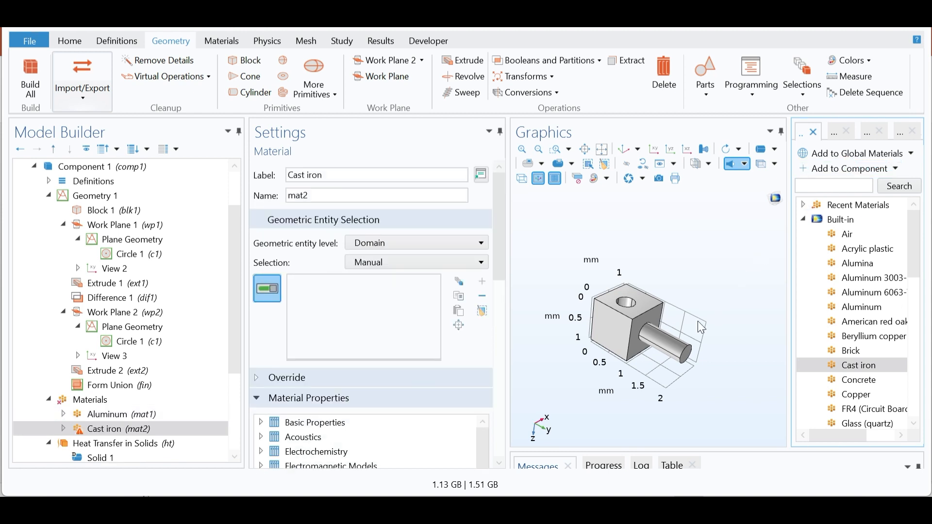
{"action": "left_click", "coordinate": [680, 354]}
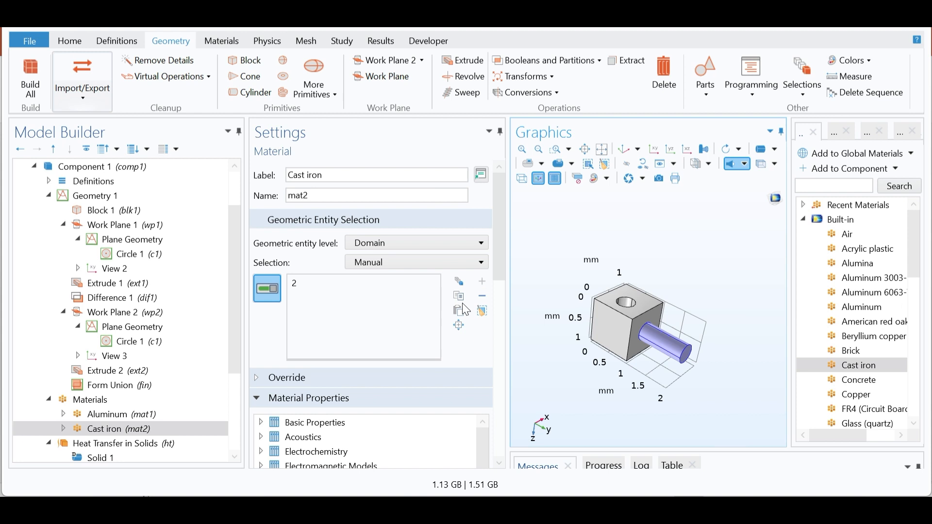
Step: Examine and compare the Material Contents of Aluminum and Cast iron, widening the settings pane for the property table
{"action": "left_click", "coordinate": [105, 415]}
{"action": "left_click_drag", "start_coordinate": [505, 272], "coordinate": [528, 336]}
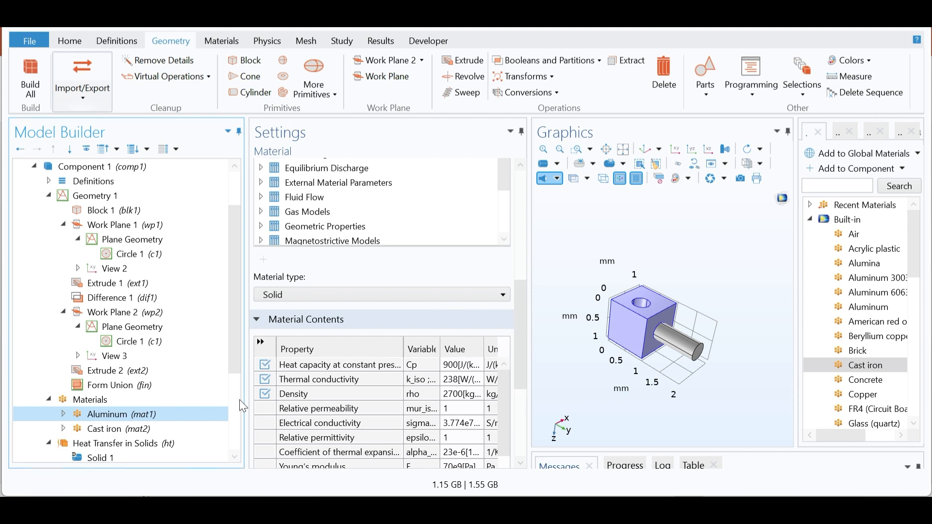
{"action": "left_click", "coordinate": [104, 430]}
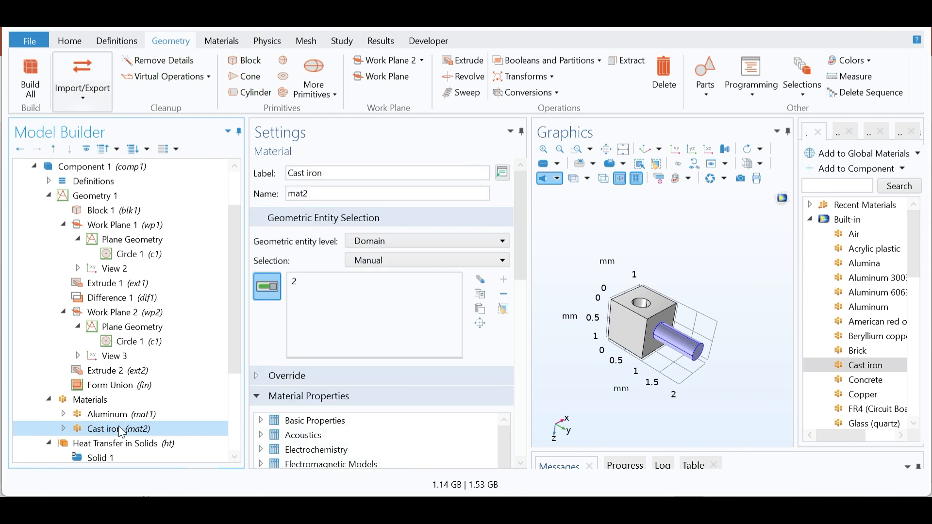
{"action": "left_click_drag", "start_coordinate": [519, 263], "coordinate": [514, 432]}
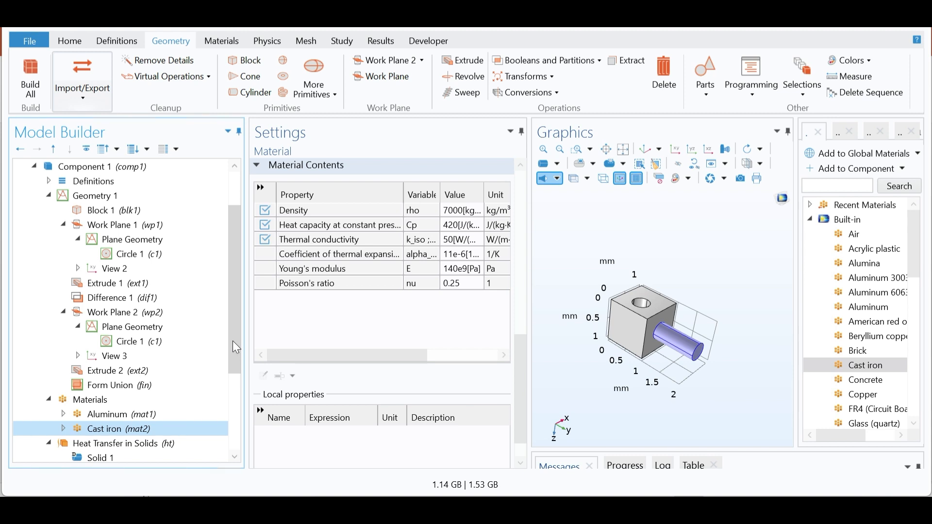
Step: Enable Equation View for the physics and examine the variables, shape functions and weak expressions of Solid 1
{"action": "left_click_drag", "start_coordinate": [231, 352], "coordinate": [245, 406]}
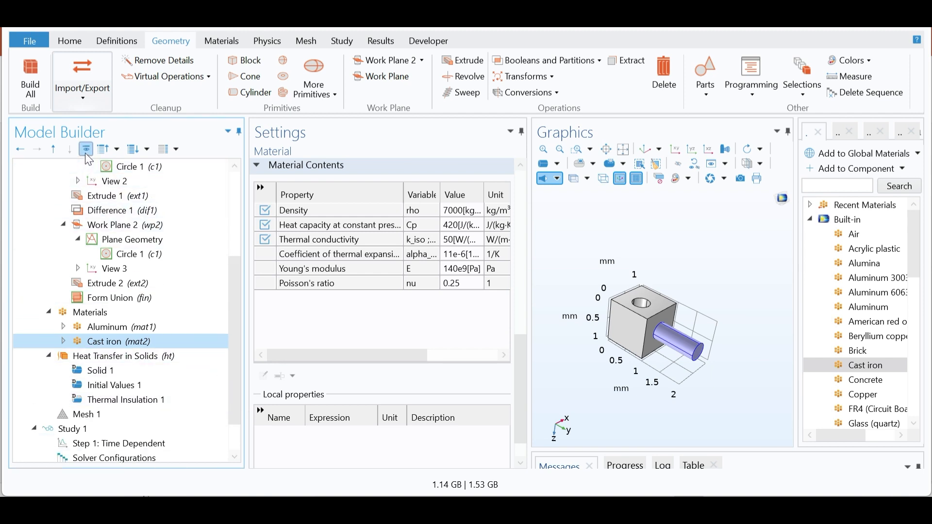
{"action": "left_click_drag", "start_coordinate": [233, 290], "coordinate": [236, 216]}
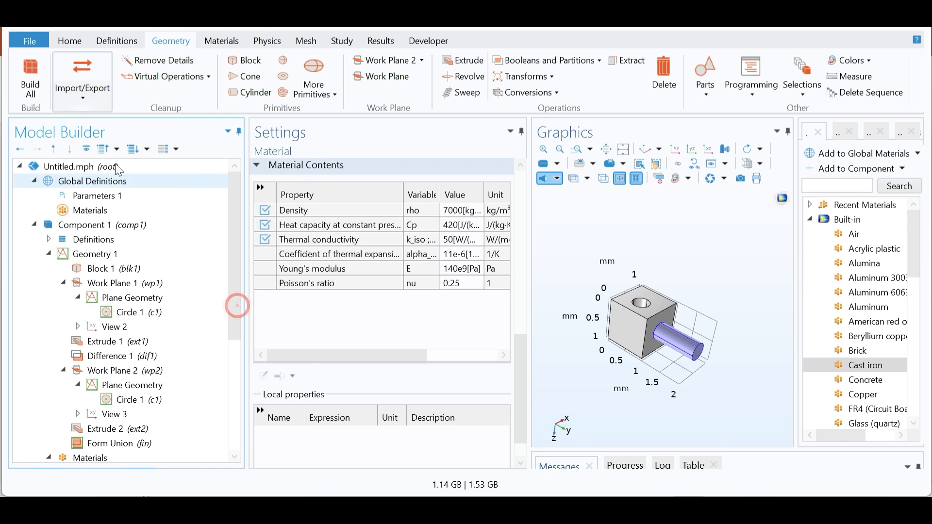
{"action": "left_click_drag", "start_coordinate": [236, 255], "coordinate": [238, 327]}
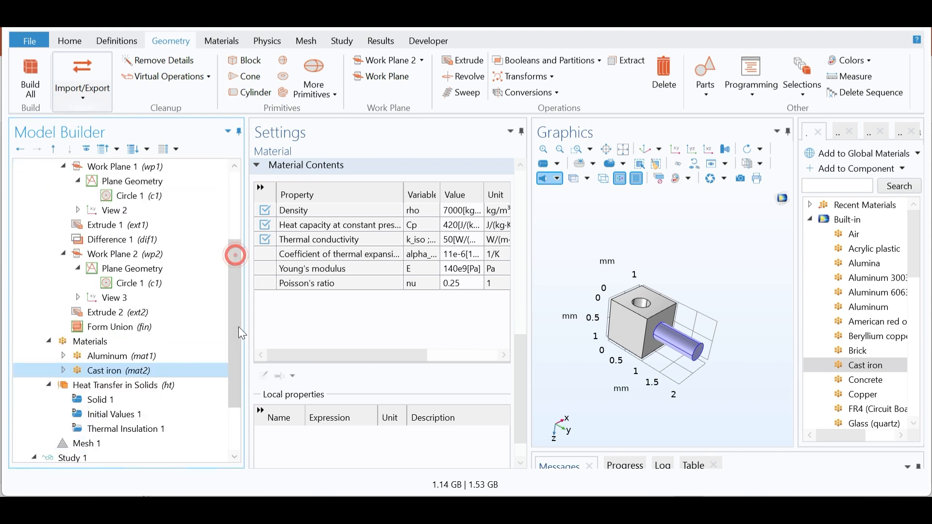
{"action": "left_click", "coordinate": [88, 149]}
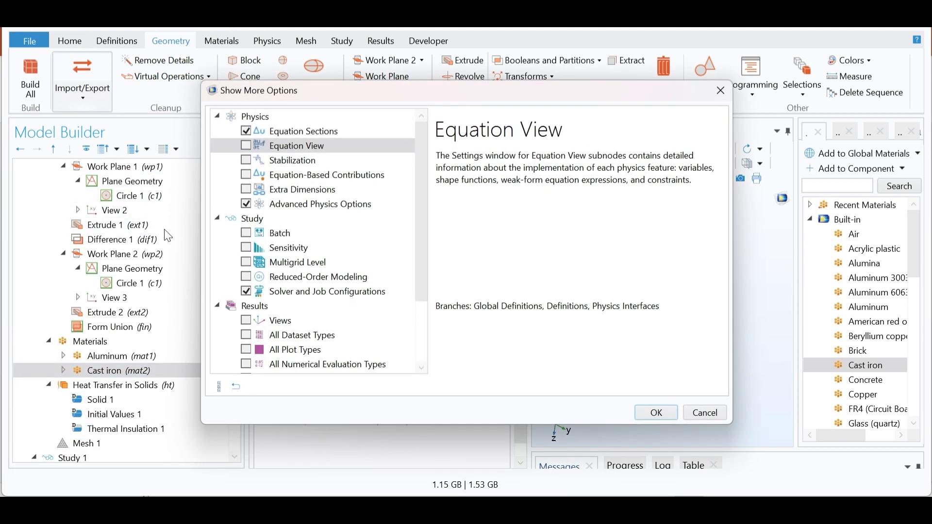
{"action": "left_click", "coordinate": [428, 255]}
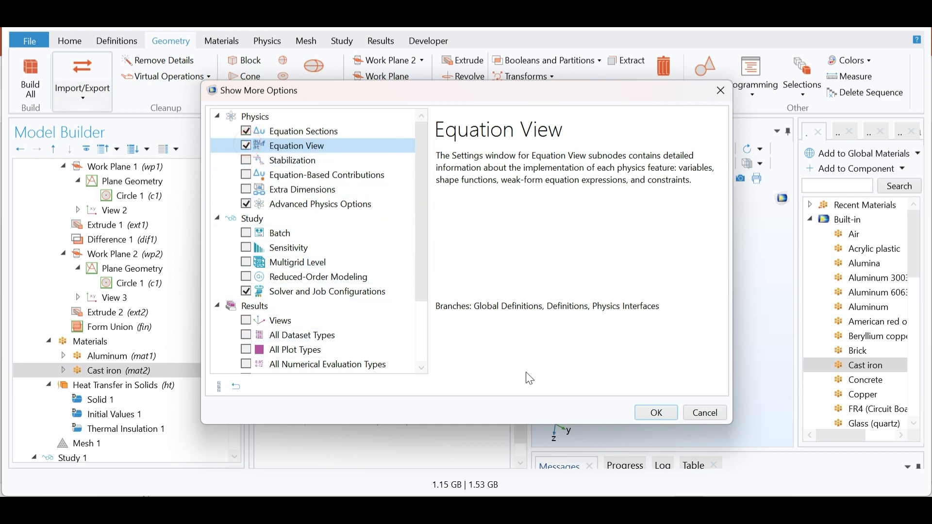
{"action": "left_click", "coordinate": [644, 412]}
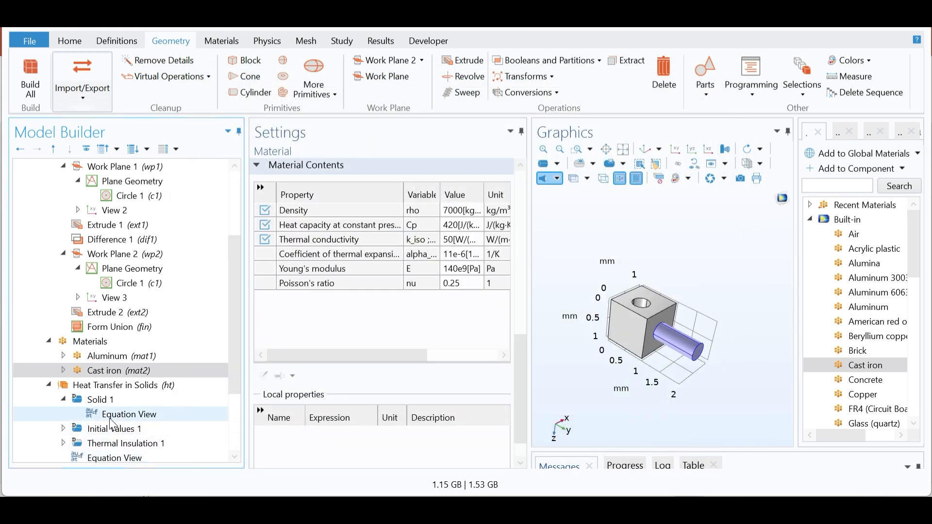
{"action": "left_click", "coordinate": [111, 414]}
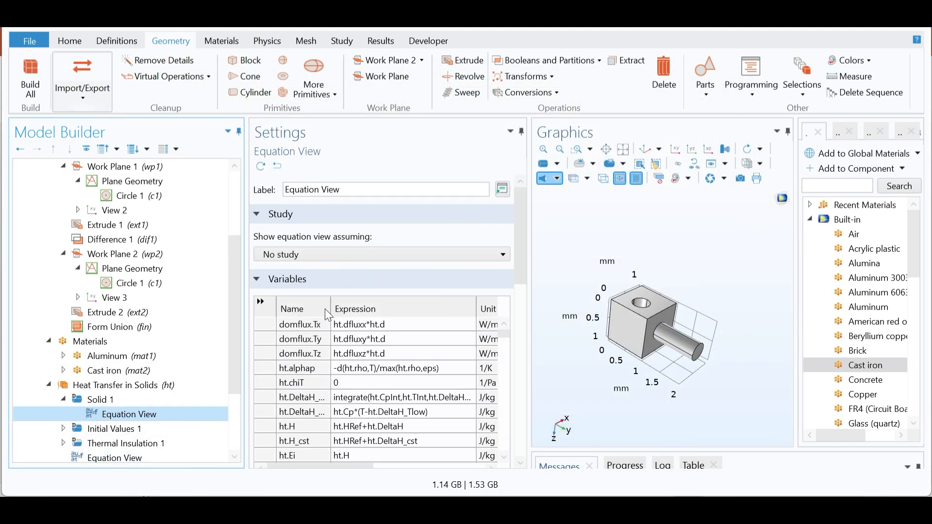
{"action": "left_click_drag", "start_coordinate": [521, 273], "coordinate": [546, 369]}
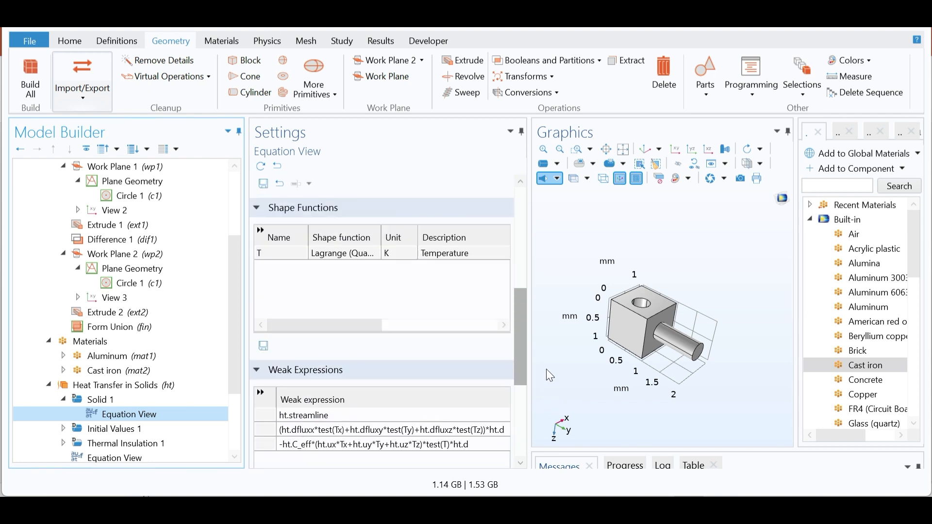
Step: Disable the Equation View display option for the physics and widen the graphics area
{"action": "left_click", "coordinate": [86, 152]}
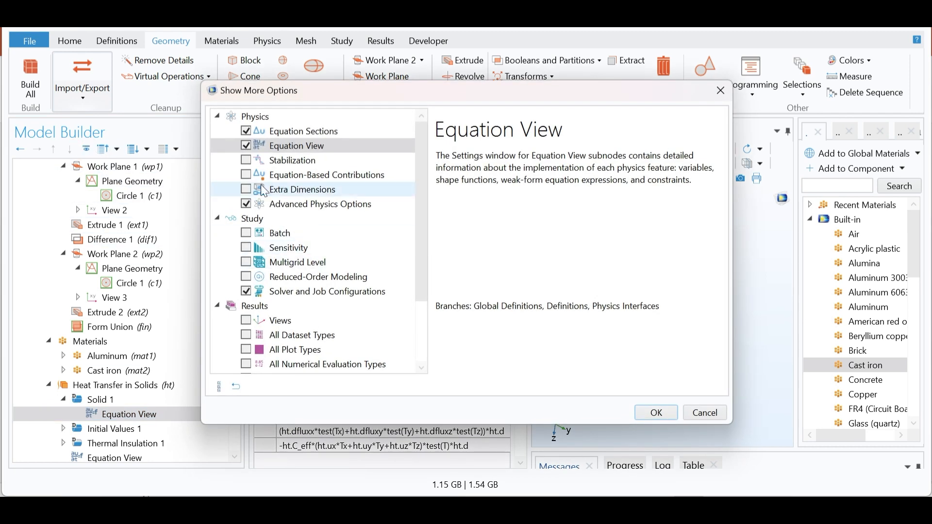
{"action": "left_click", "coordinate": [656, 414]}
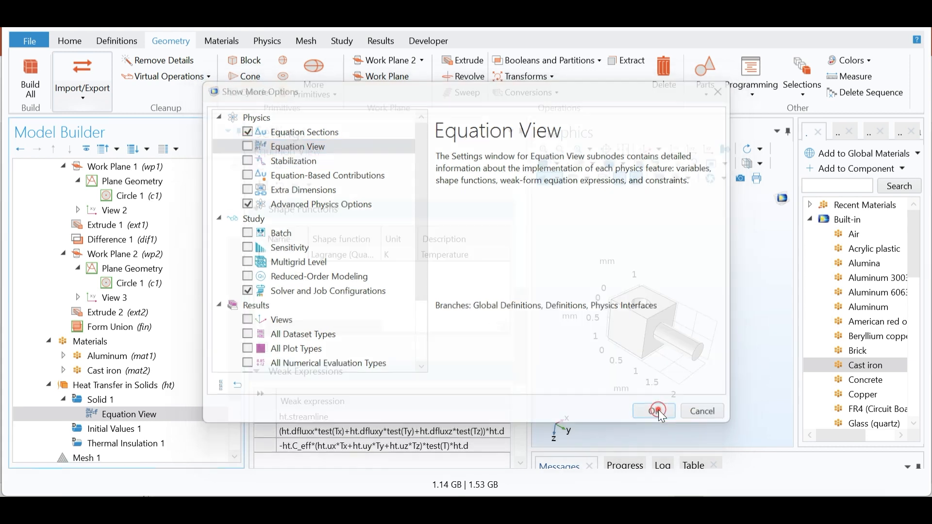
{"action": "left_click_drag", "start_coordinate": [236, 284], "coordinate": [230, 337]}
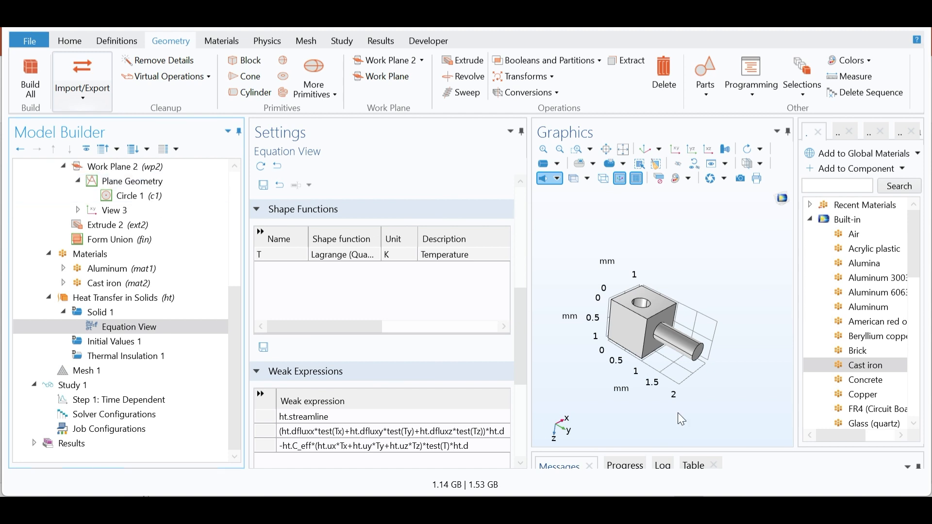
{"action": "left_click_drag", "start_coordinate": [797, 282], "coordinate": [871, 269]}
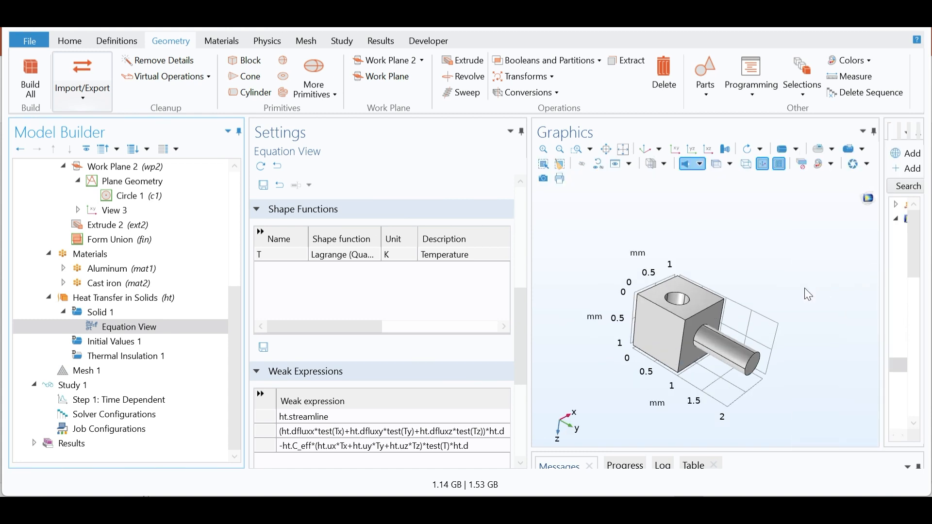